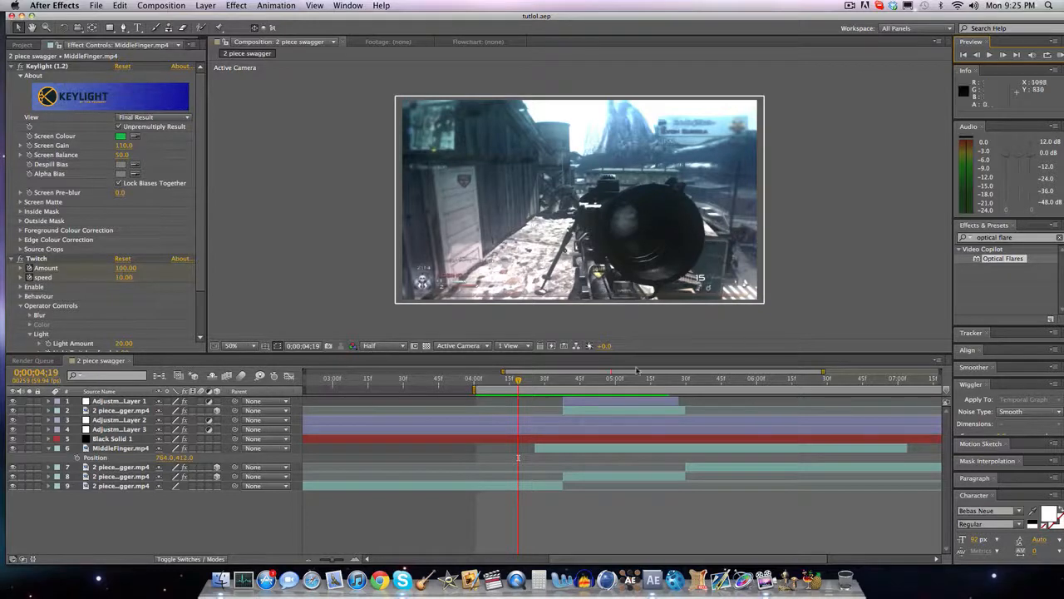
Step: At 0;00;04;58, reveal the Black Solid 1 layer's position and shift it to 746.0, 360.0
{"action": "left_click", "coordinate": [588, 380]}
{"action": "left_click_drag", "start_coordinate": [589, 383], "coordinate": [610, 379]}
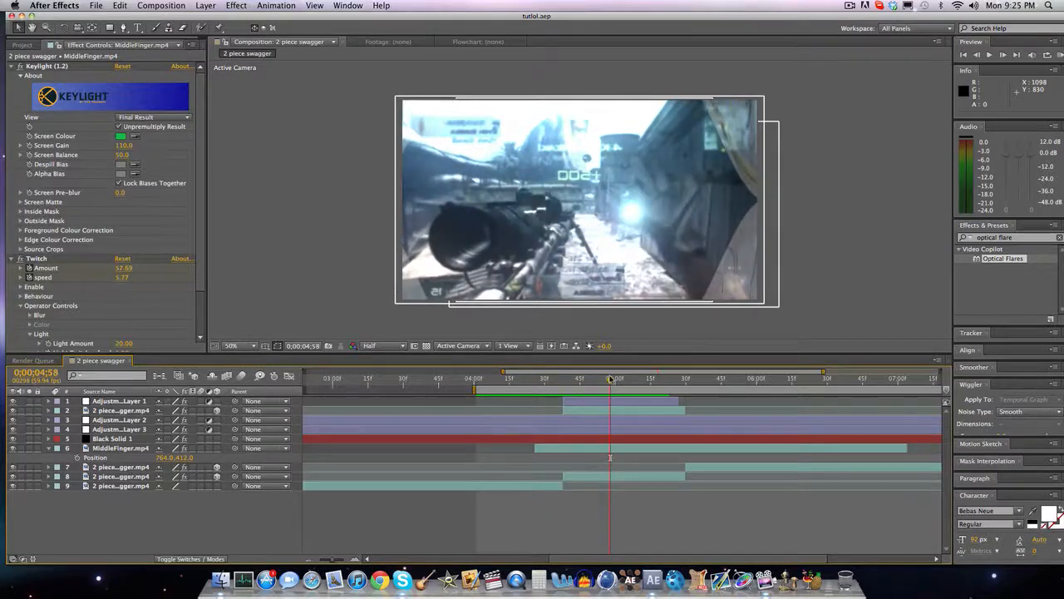
{"action": "left_click", "coordinate": [597, 443]}
{"action": "key", "text": "p"}
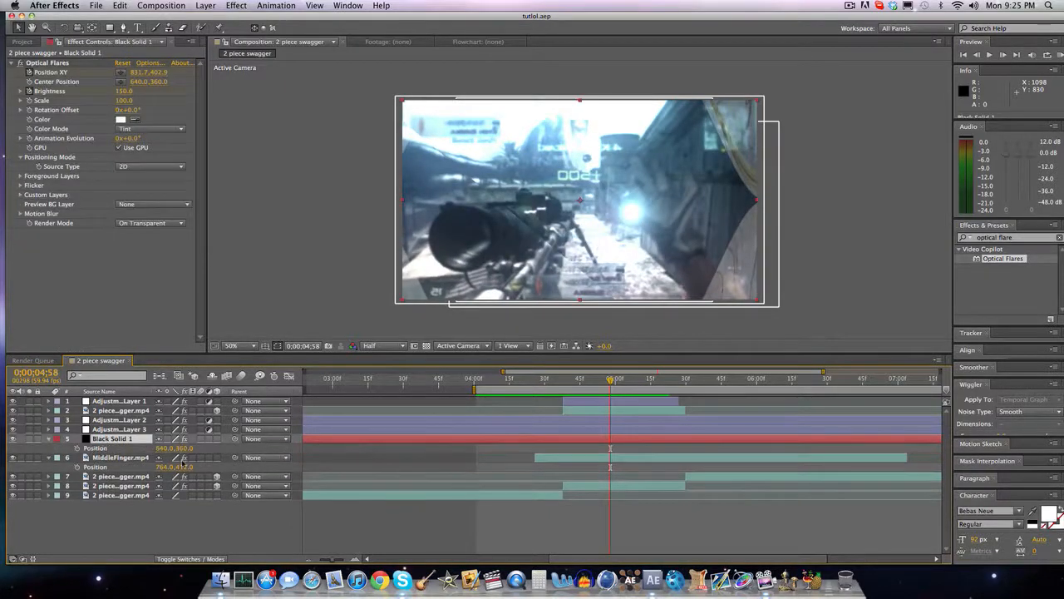
{"action": "mouse_move", "coordinate": [165, 449]}
{"action": "left_mouse_down"}
{"action": "mouse_move", "coordinate": [203, 449]}
{"action": "mouse_move", "coordinate": [168, 452]}
{"action": "mouse_move", "coordinate": [184, 450]}
{"action": "left_mouse_up"}
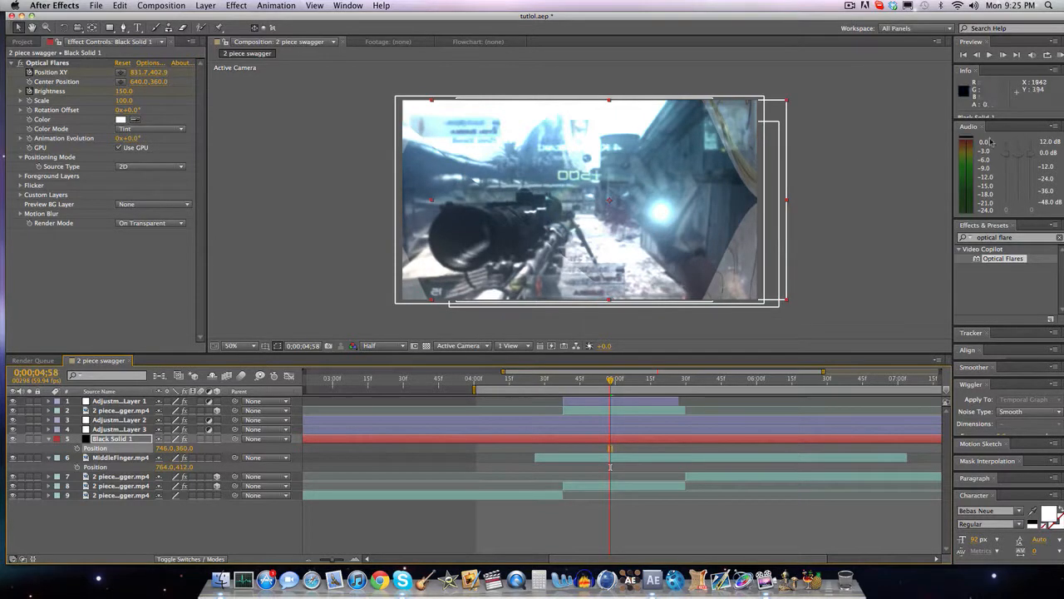
Step: Preview the finished slow-motion, hand and lens flare effect, examining the frames around 0;00;04;47 to 0;00;05;04
{"action": "mouse_move", "coordinate": [611, 380]}
{"action": "left_mouse_down"}
{"action": "mouse_move", "coordinate": [587, 380]}
{"action": "mouse_move", "coordinate": [625, 379]}
{"action": "left_mouse_up"}
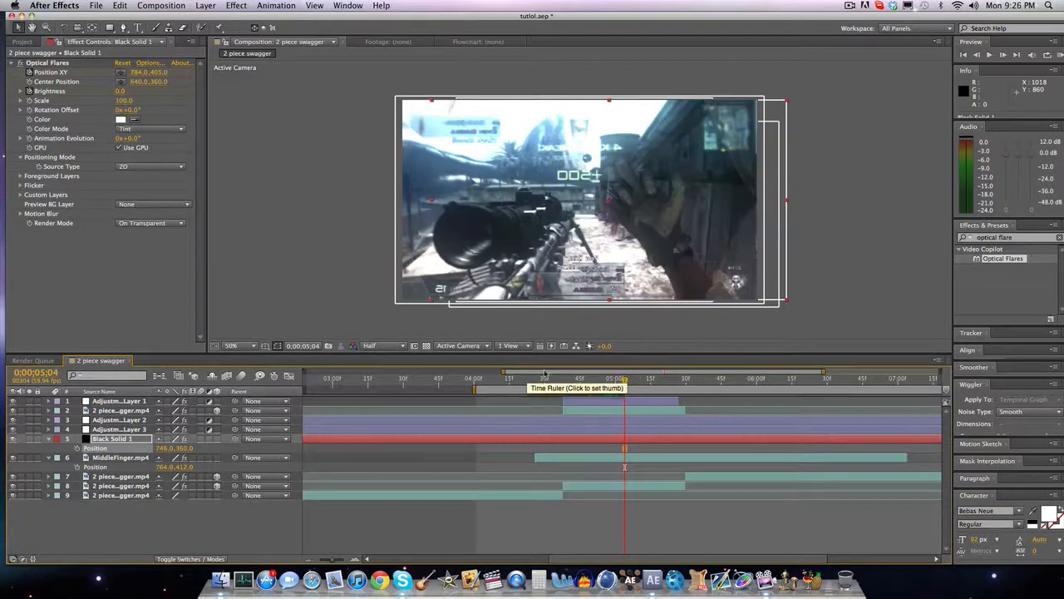
{"action": "left_click", "coordinate": [1060, 55]}
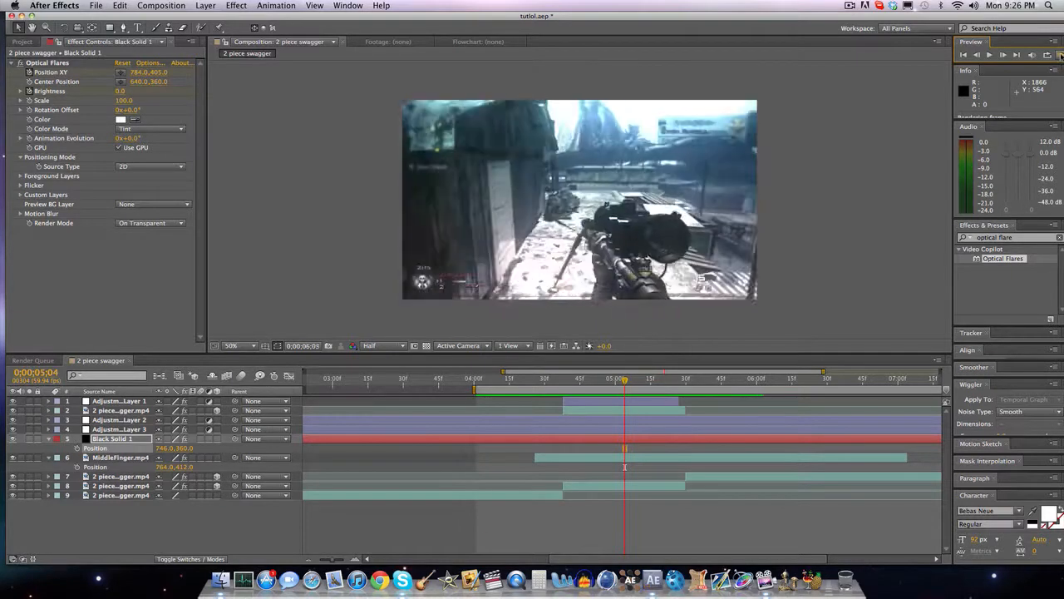
{"action": "key", "text": "space"}
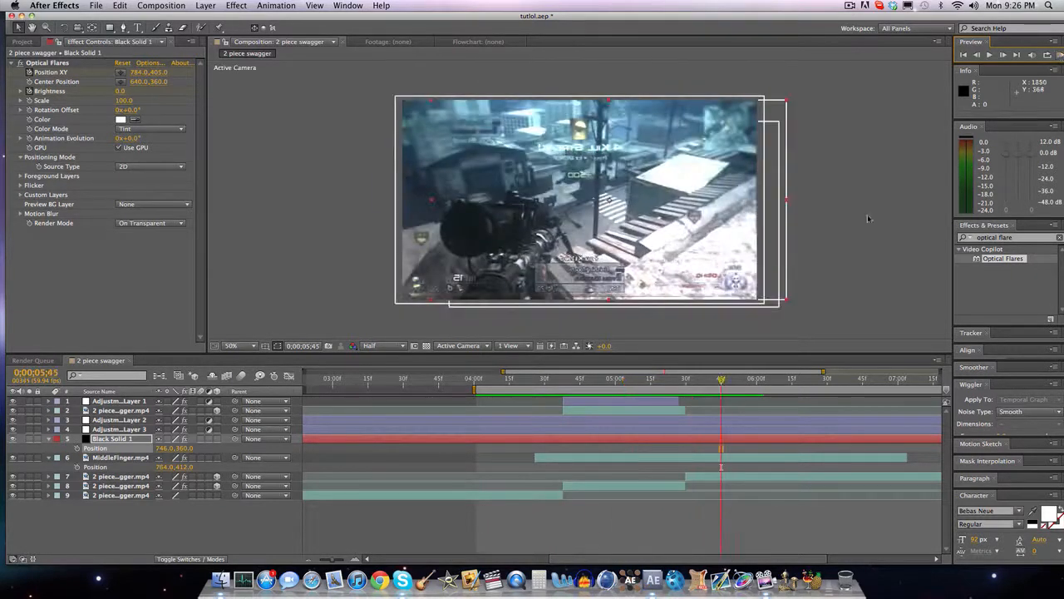
{"action": "left_click_drag", "start_coordinate": [687, 382], "coordinate": [584, 380]}
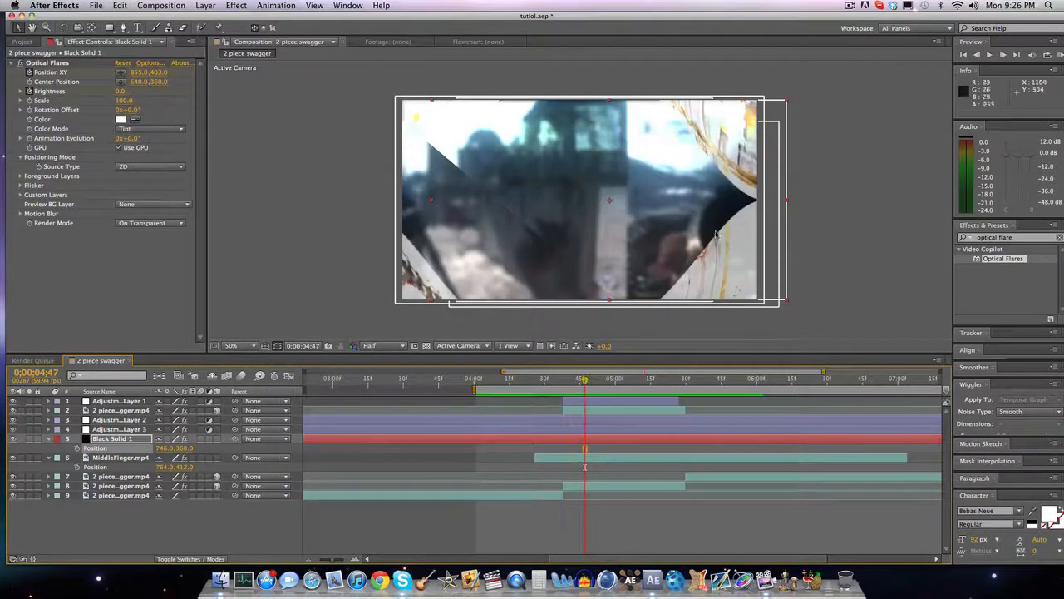
{"action": "left_click_drag", "start_coordinate": [585, 380], "coordinate": [600, 380]}
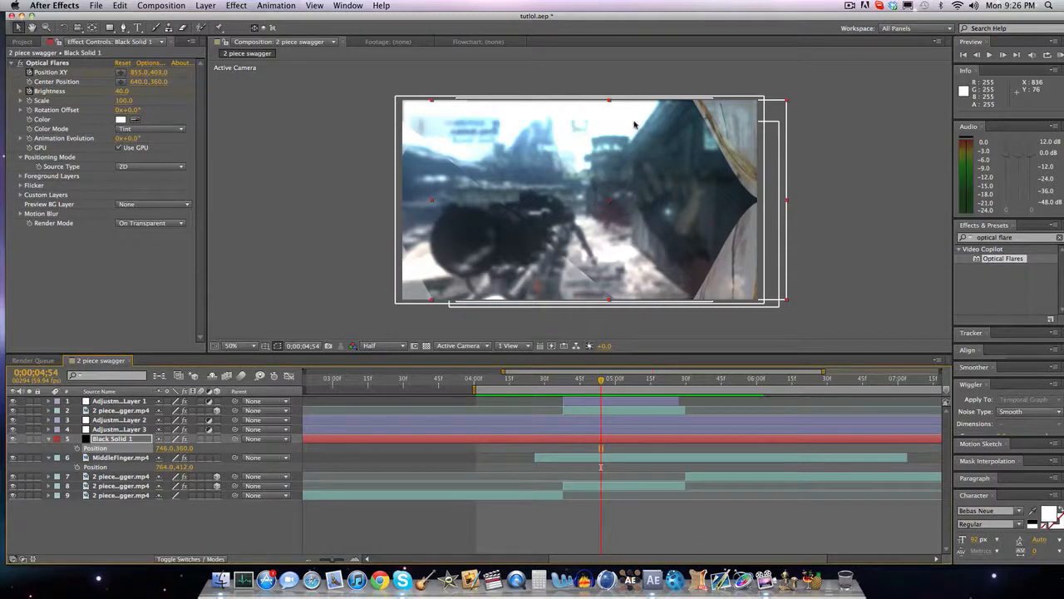
{"action": "left_click_drag", "start_coordinate": [602, 380], "coordinate": [613, 380]}
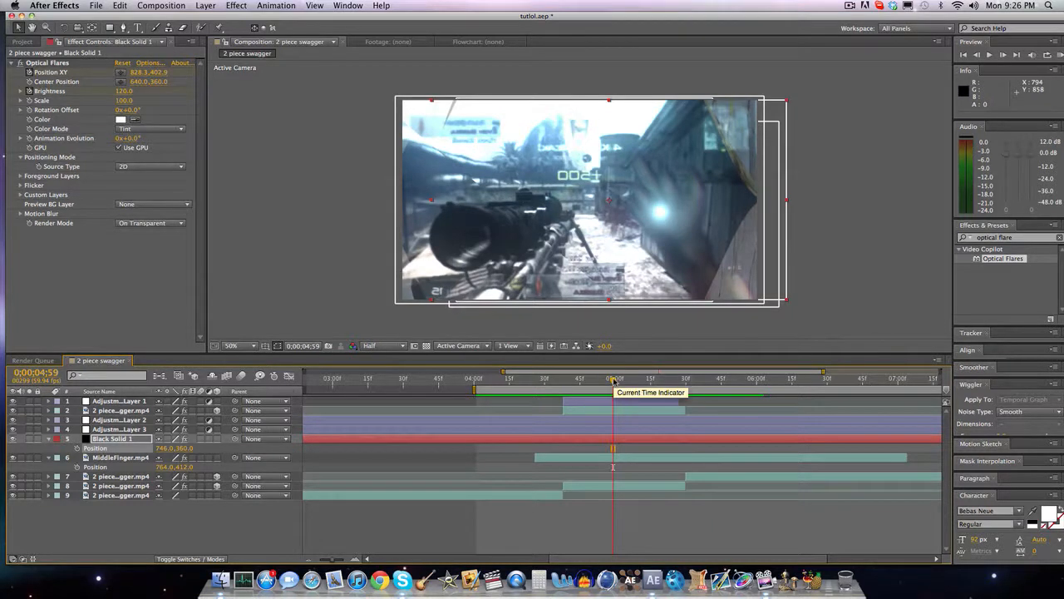
{"action": "left_click_drag", "start_coordinate": [614, 380], "coordinate": [596, 380]}
{"action": "left_click", "coordinate": [1059, 55]}
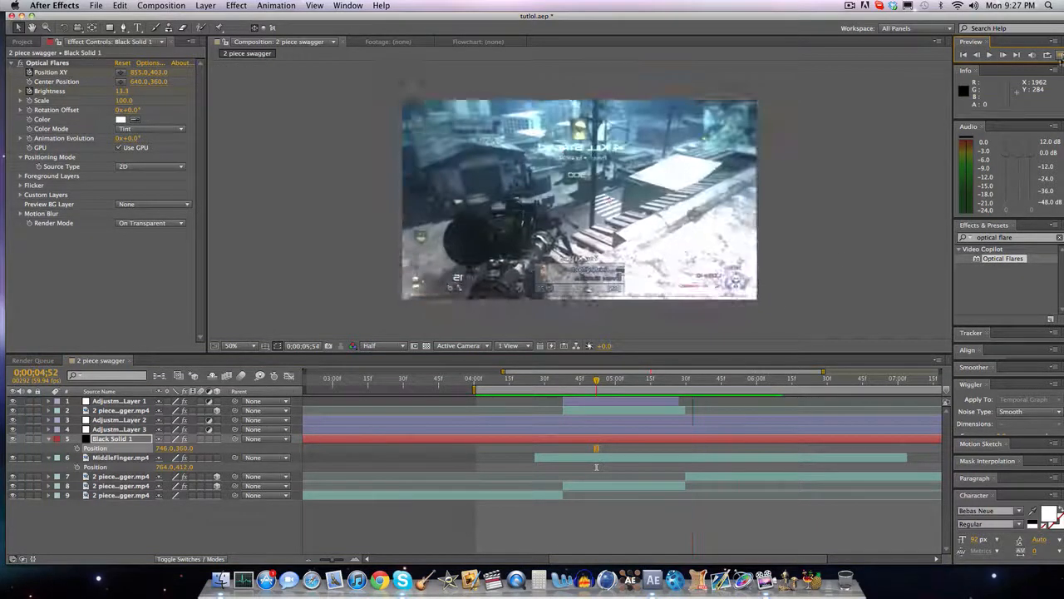
{"action": "key", "text": "space"}
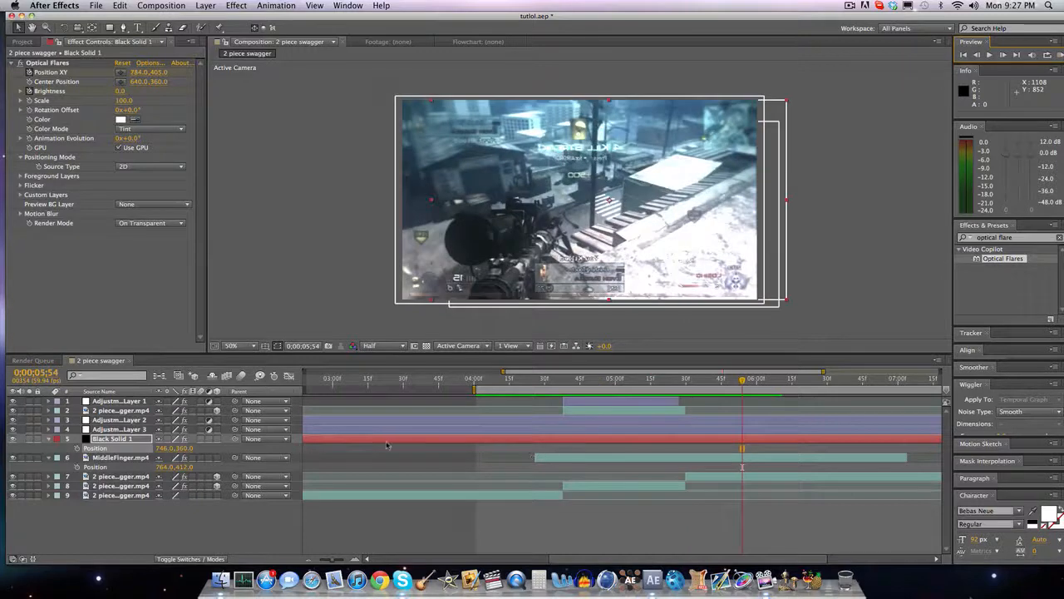
Step: Delete the Black Solid 1 layer together with the MiddleFinger.mp4 and 2 piece swagger.mp4 layers beneath it
{"action": "left_click", "coordinate": [48, 438]}
{"action": "left_click", "coordinate": [108, 440]}
{"action": "left_click", "coordinate": [48, 448]}
{"action": "left_click_drag", "start_coordinate": [114, 494], "coordinate": [104, 443]}
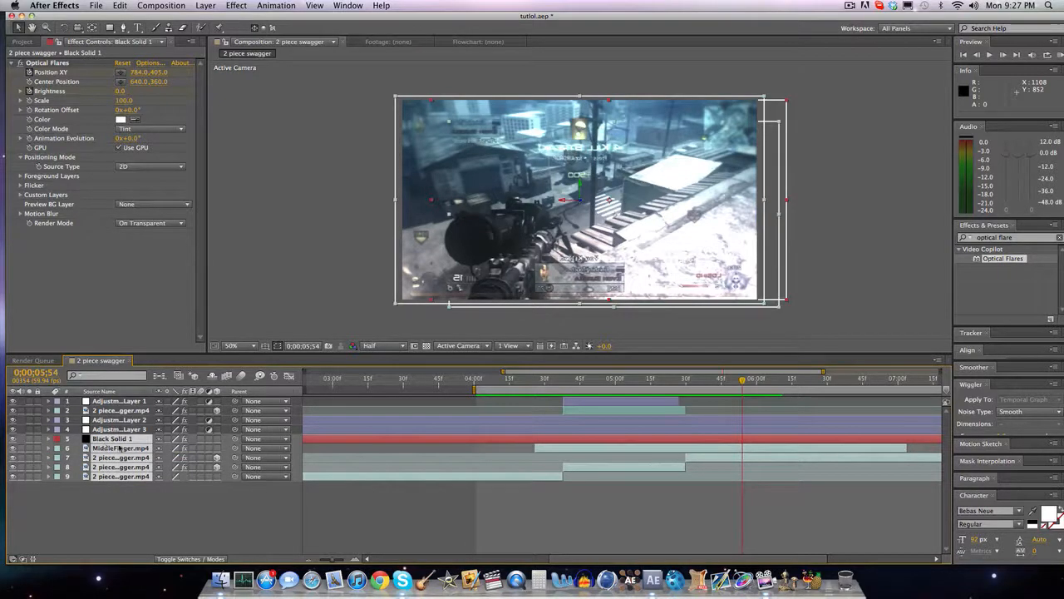
{"action": "key", "text": "Delete"}
Step: Delete the remaining 2 piece swagger.mp4 layer between the adjustment layers
{"action": "left_click", "coordinate": [134, 421]}
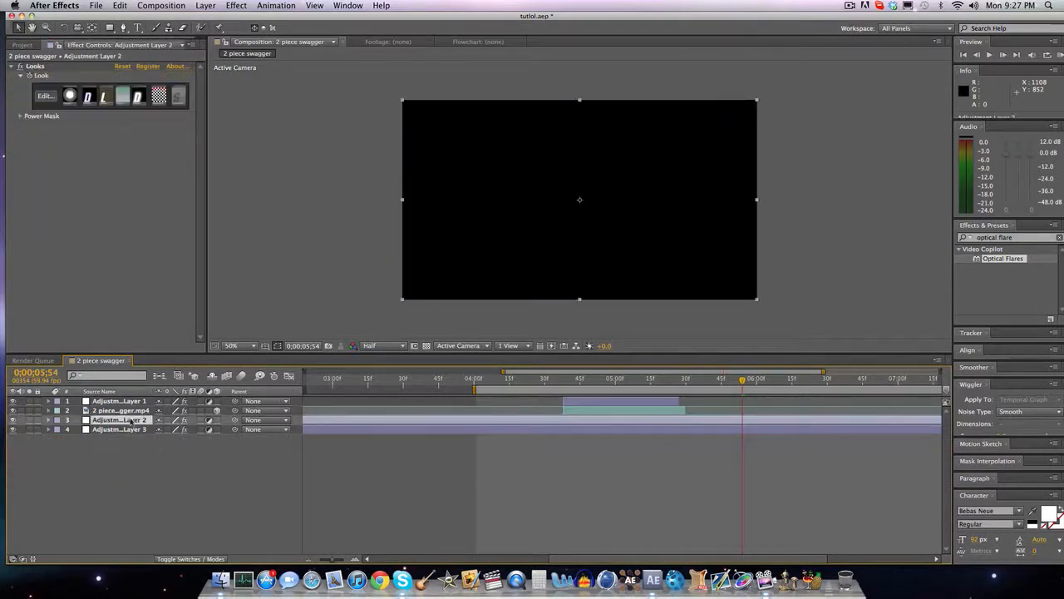
{"action": "left_click", "coordinate": [128, 412]}
{"action": "left_click_drag", "start_coordinate": [627, 370], "coordinate": [571, 378]}
{"action": "key", "text": "Delete"}
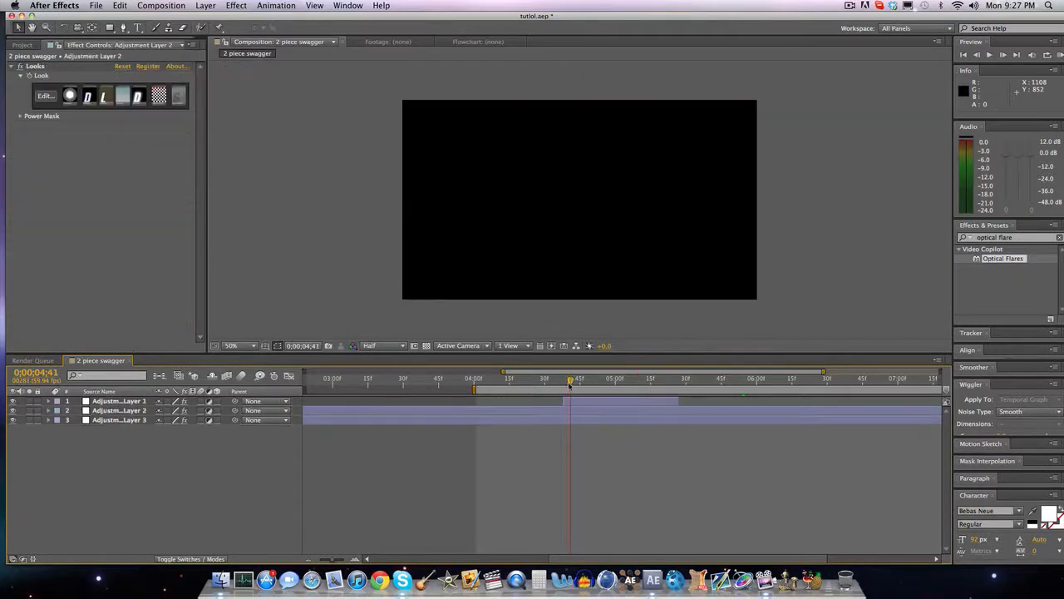
Step: Check the effects on the adjustment layers and delete Adjustment Layer 1 and Adjustment Layer 3
{"action": "left_click", "coordinate": [568, 404]}
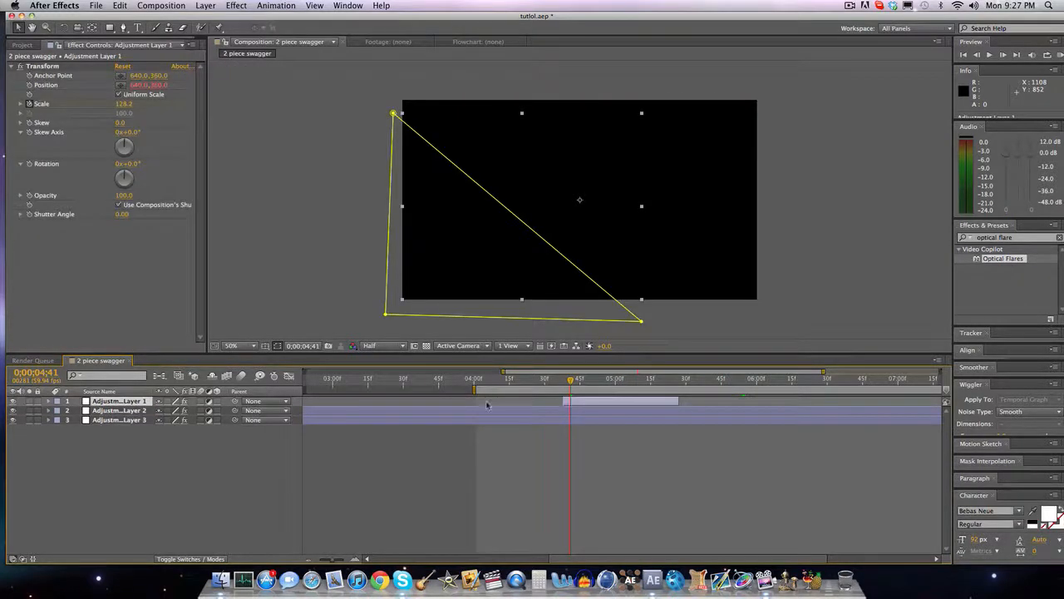
{"action": "left_click", "coordinate": [111, 411]}
{"action": "left_click", "coordinate": [113, 421]}
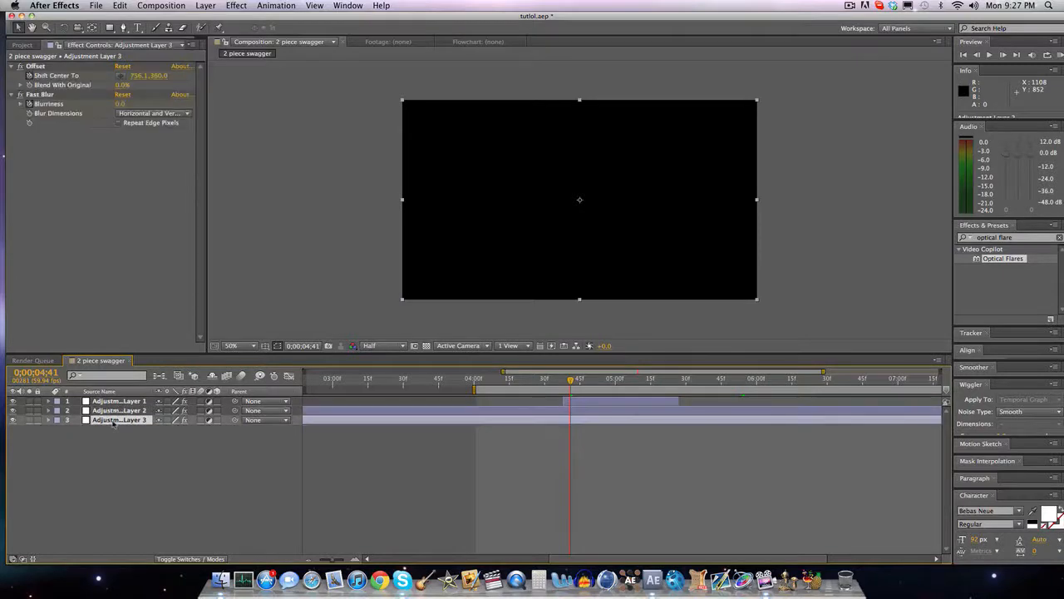
{"action": "left_click", "coordinate": [572, 401]}
{"action": "key", "text": "Delete"}
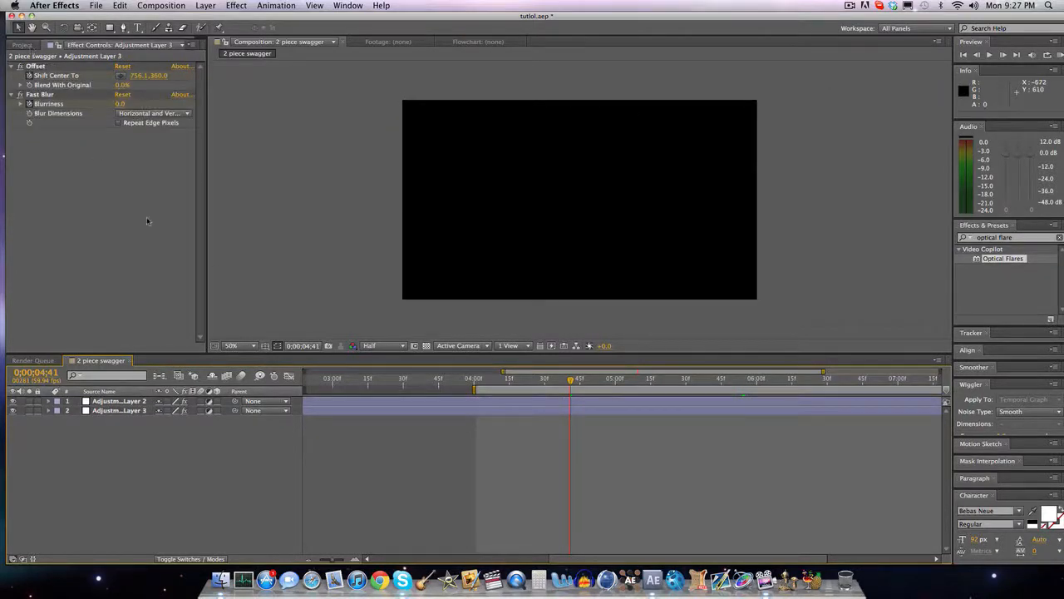
{"action": "left_click", "coordinate": [121, 402]}
{"action": "left_click", "coordinate": [119, 411]}
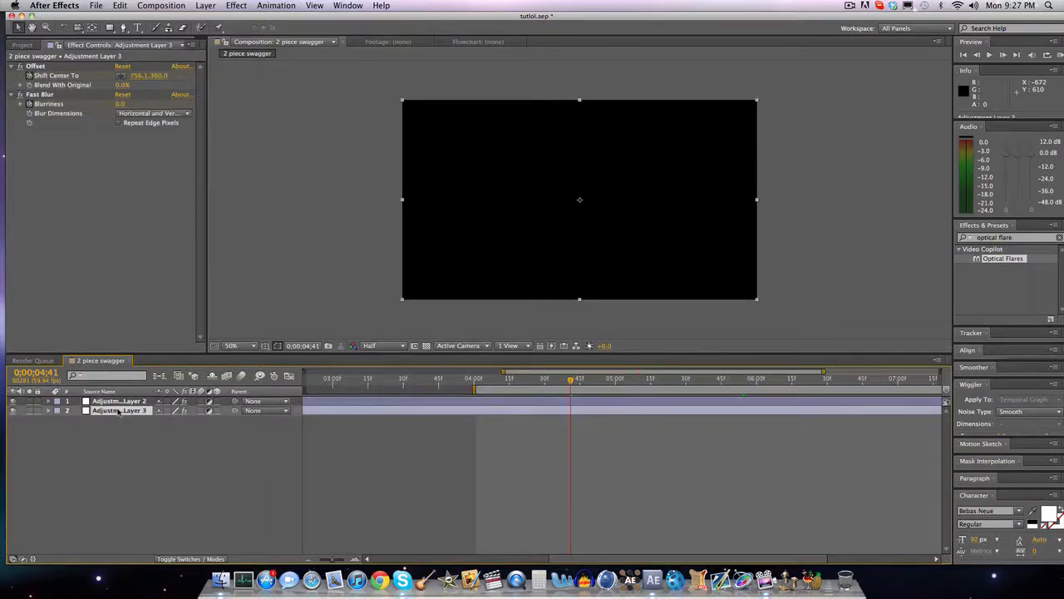
{"action": "key", "text": "Delete"}
Step: Add 2 piece swagger.mp4 below Adjustment Layer 2 and split the clip at 0;00;04;57
{"action": "left_click", "coordinate": [25, 45]}
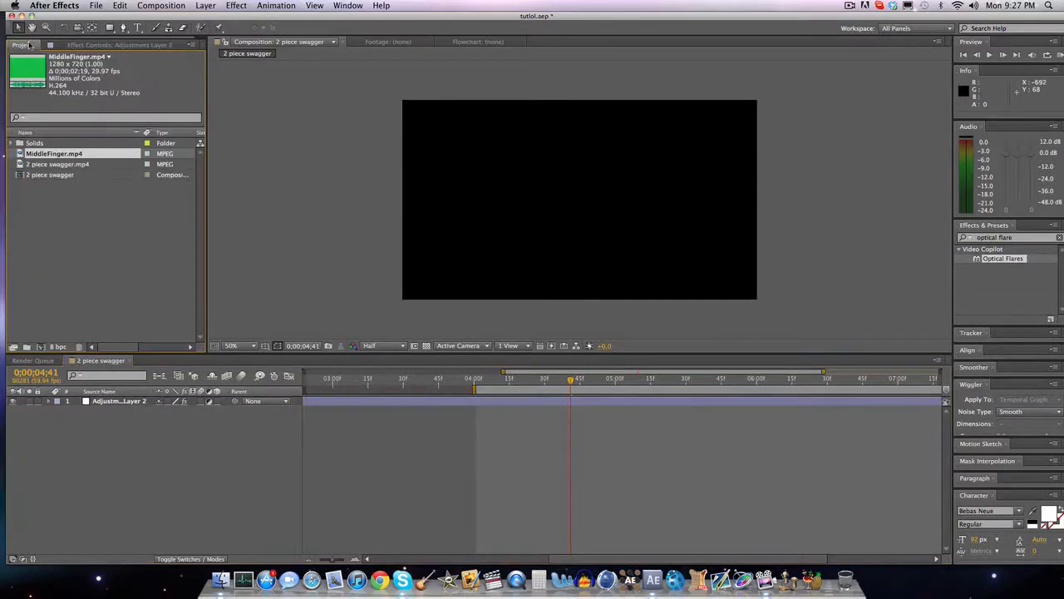
{"action": "left_click_drag", "start_coordinate": [48, 151], "coordinate": [141, 411]}
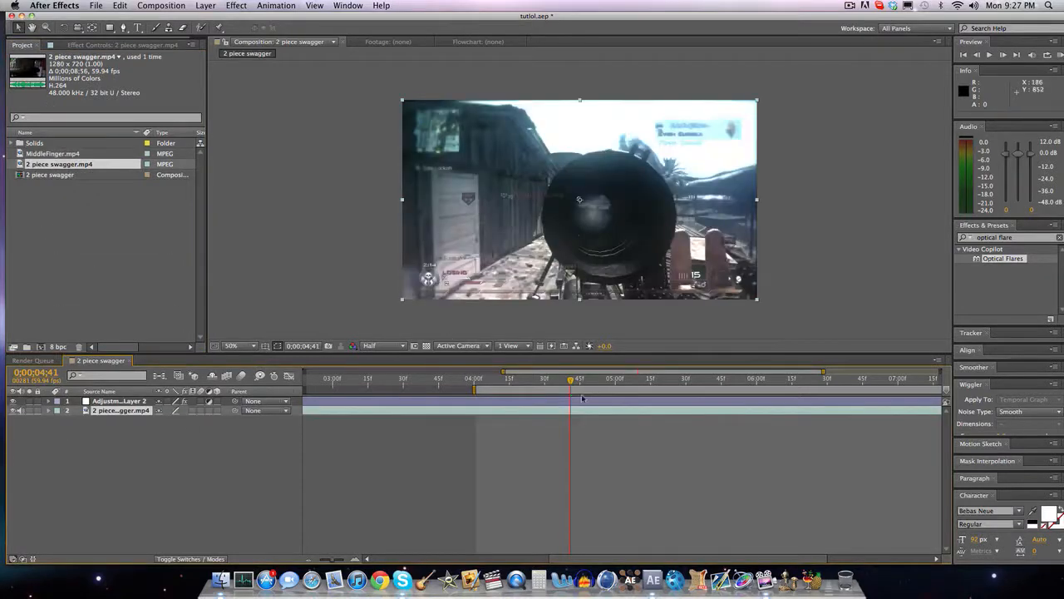
{"action": "left_click_drag", "start_coordinate": [571, 379], "coordinate": [608, 381]}
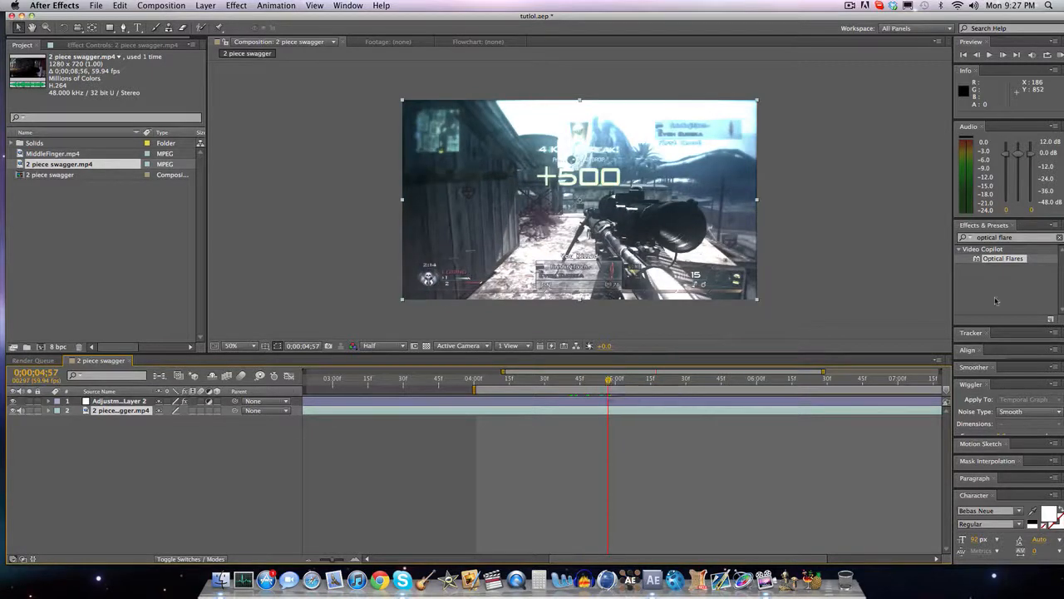
{"action": "key", "text": "super+shift+d"}
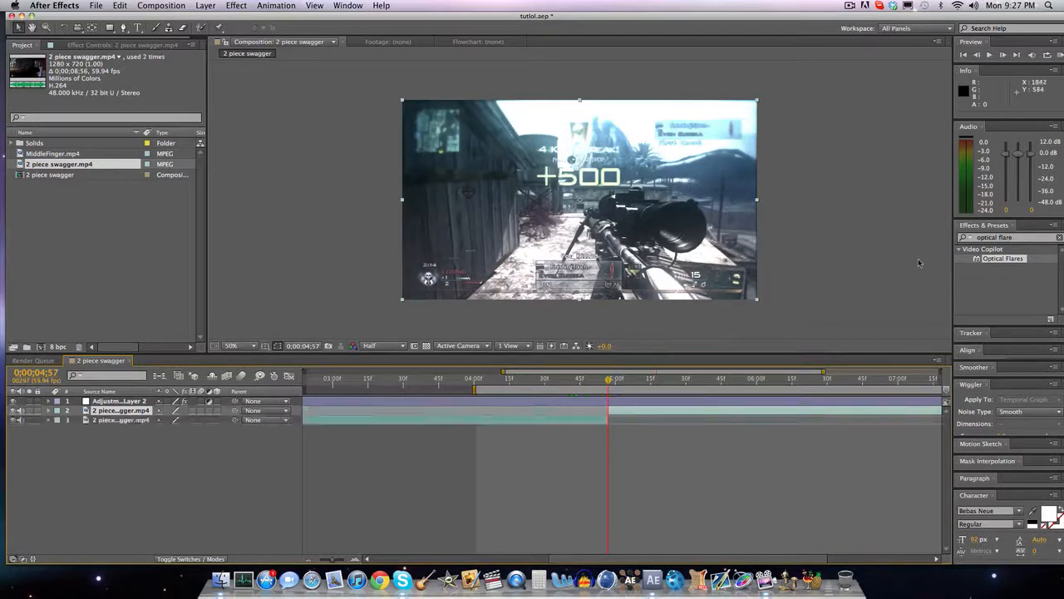
Step: Apply Twixtor Pro to the second part of the split clip and set its input frame rate to 59.94
{"action": "left_click", "coordinate": [1040, 239]}
{"action": "type", "text": "twixtor"}
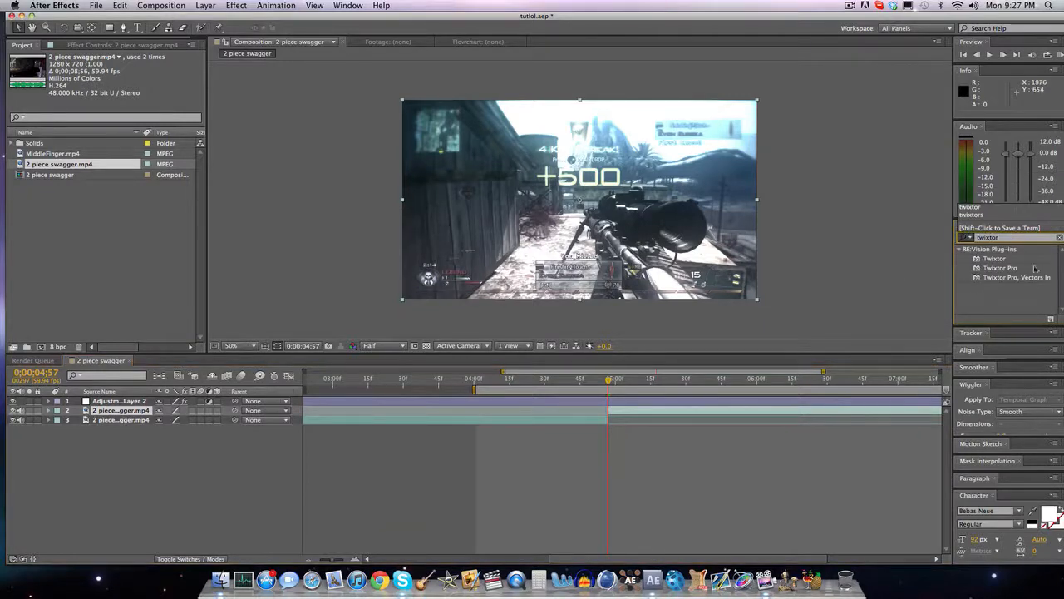
{"action": "left_click_drag", "start_coordinate": [1001, 267], "coordinate": [612, 411]}
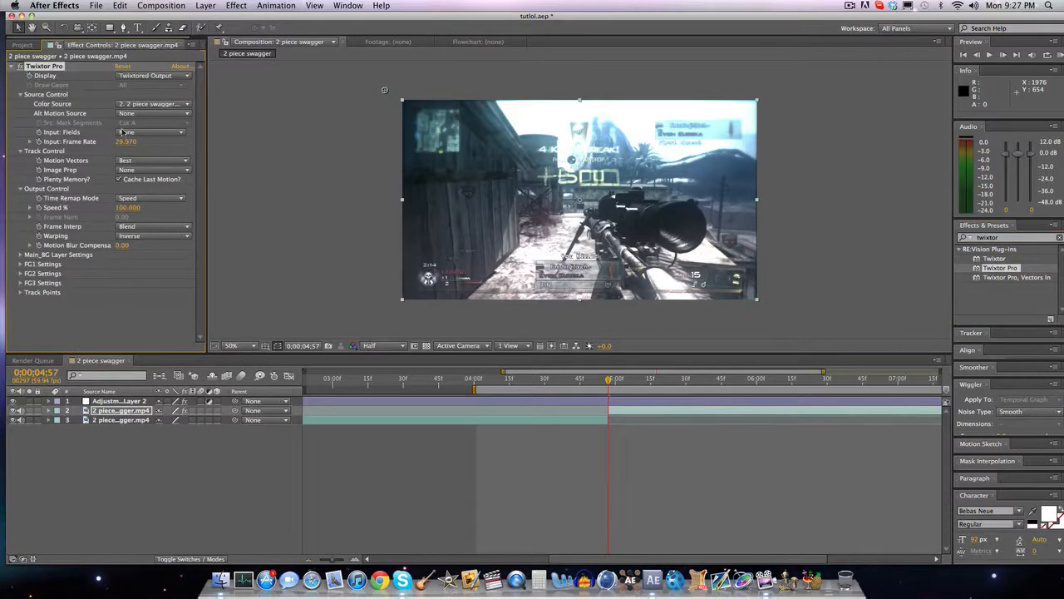
{"action": "left_click", "coordinate": [126, 142]}
{"action": "type", "text": "59.94"}
{"action": "key", "text": "Return"}
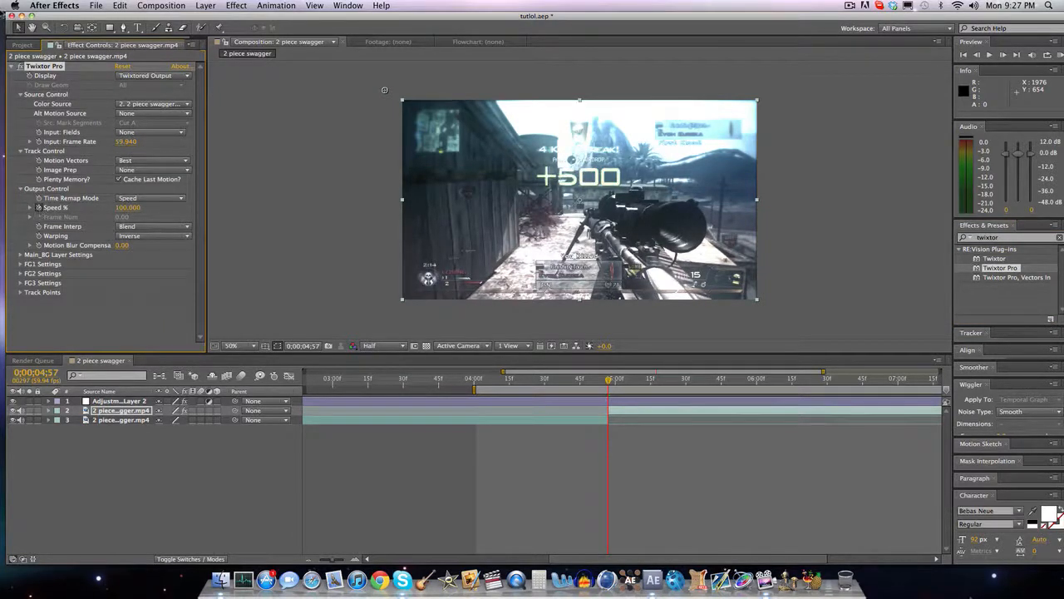
Step: Keyframe the Twixtor Pro speed at 1% one frame after the split, at 0;00;04;58, and check the slowed footage
{"action": "left_click", "coordinate": [1003, 55]}
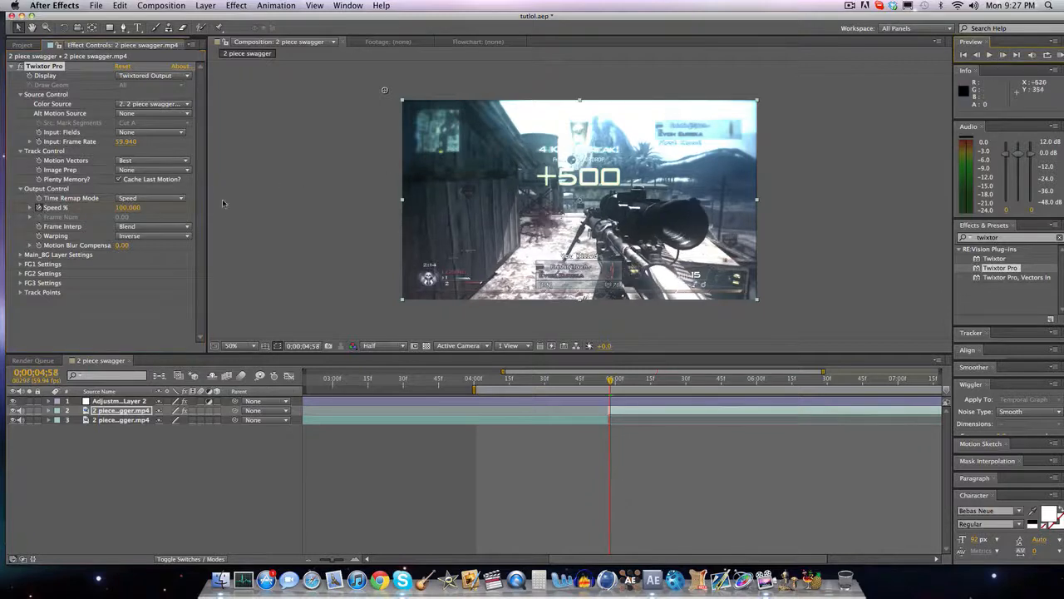
{"action": "left_click", "coordinate": [127, 207]}
{"action": "type", "text": "1"}
{"action": "key", "text": "Return"}
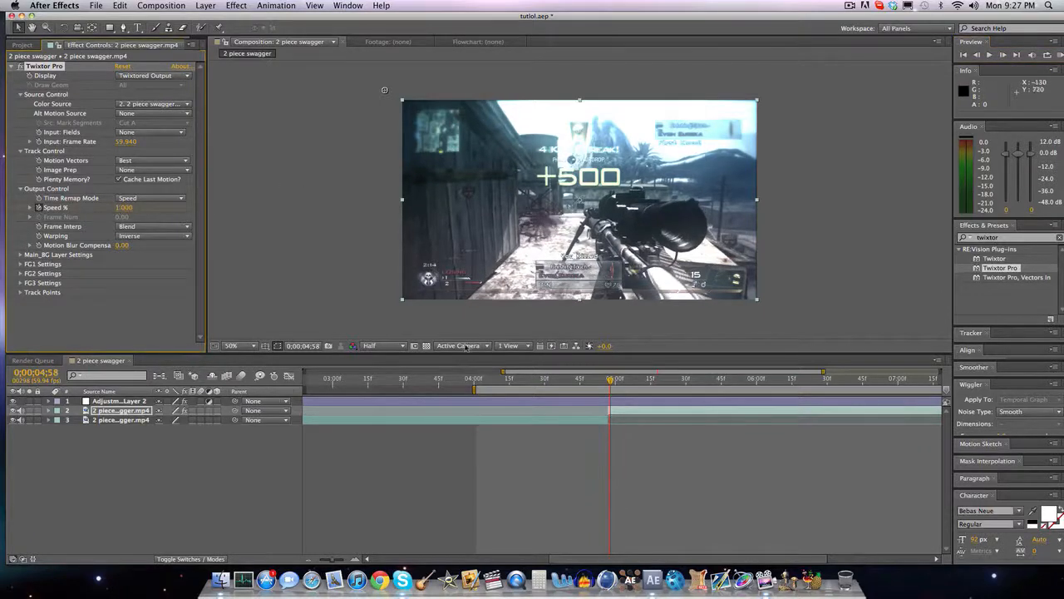
{"action": "left_click", "coordinate": [690, 379]}
{"action": "left_click_drag", "start_coordinate": [691, 380], "coordinate": [826, 379]}
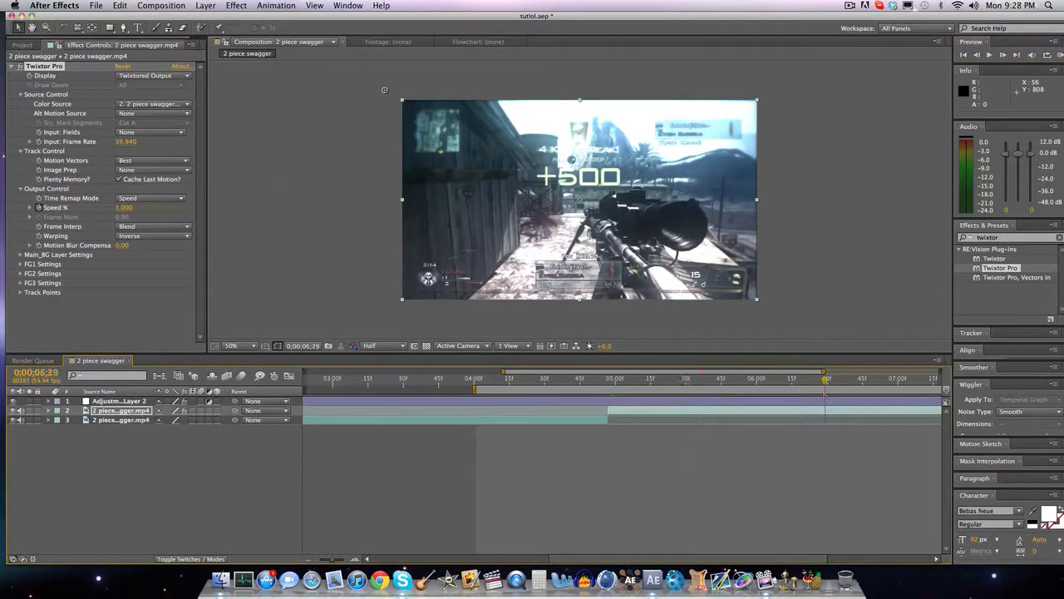
Step: Scale both parts of the 2 piece swagger.mp4 clip to 104% and collapse their properties
{"action": "left_click", "coordinate": [561, 420], "text": "shift"}
{"action": "key", "text": "s"}
{"action": "left_click", "coordinate": [176, 419]}
{"action": "type", "text": "104"}
{"action": "key", "text": "Return"}
{"action": "left_click", "coordinate": [164, 515]}
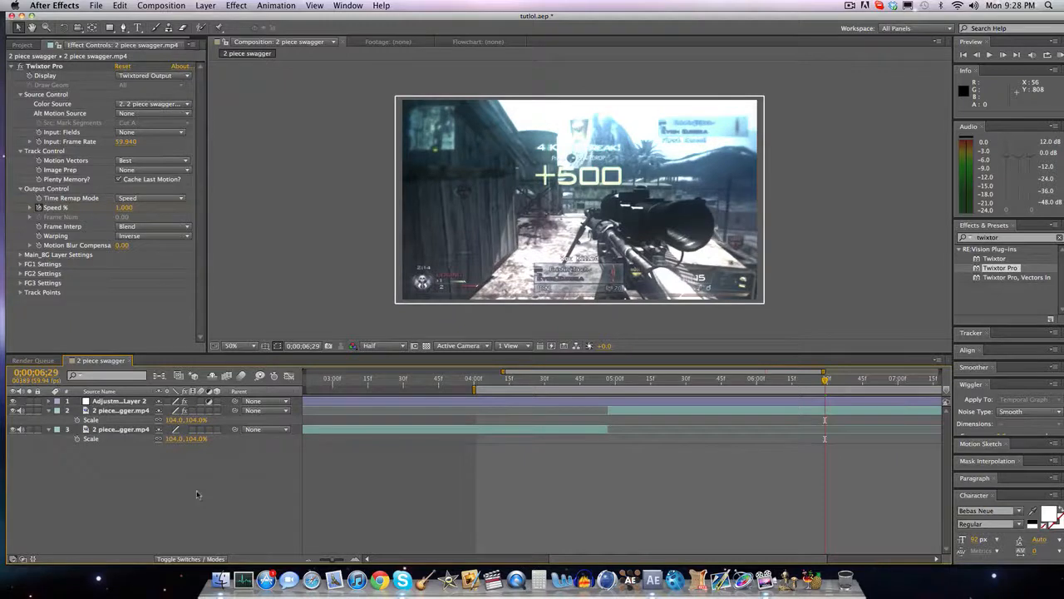
{"action": "left_click", "coordinate": [48, 410]}
{"action": "left_click", "coordinate": [48, 420]}
Step: Place MiddleFinger.mp4 above the gameplay clips, starting at the split point at 0;00;04;57
{"action": "left_click_drag", "start_coordinate": [628, 382], "coordinate": [609, 380]}
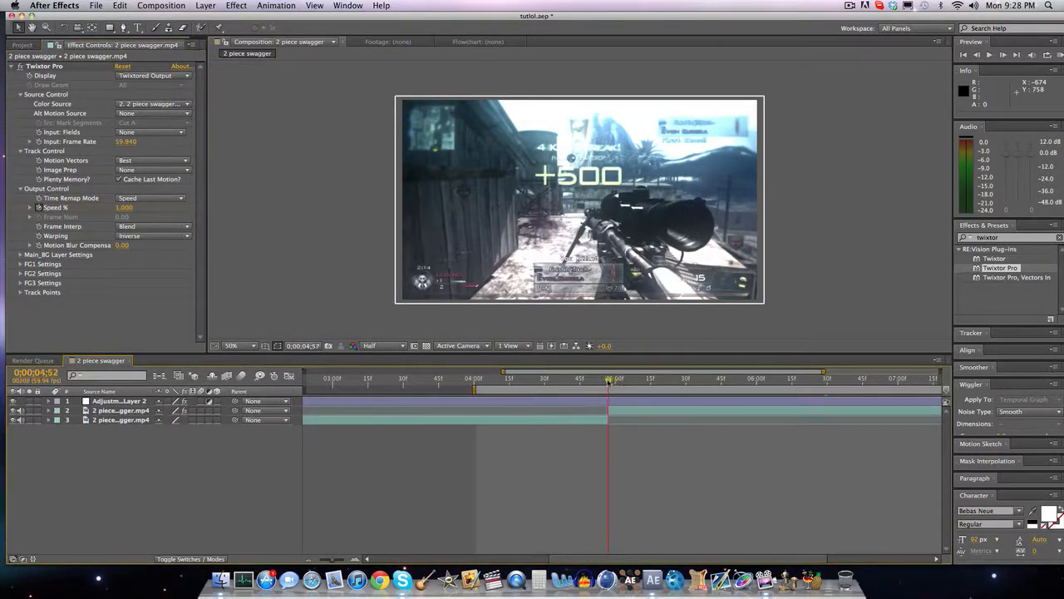
{"action": "left_click_drag", "start_coordinate": [609, 382], "coordinate": [859, 380]}
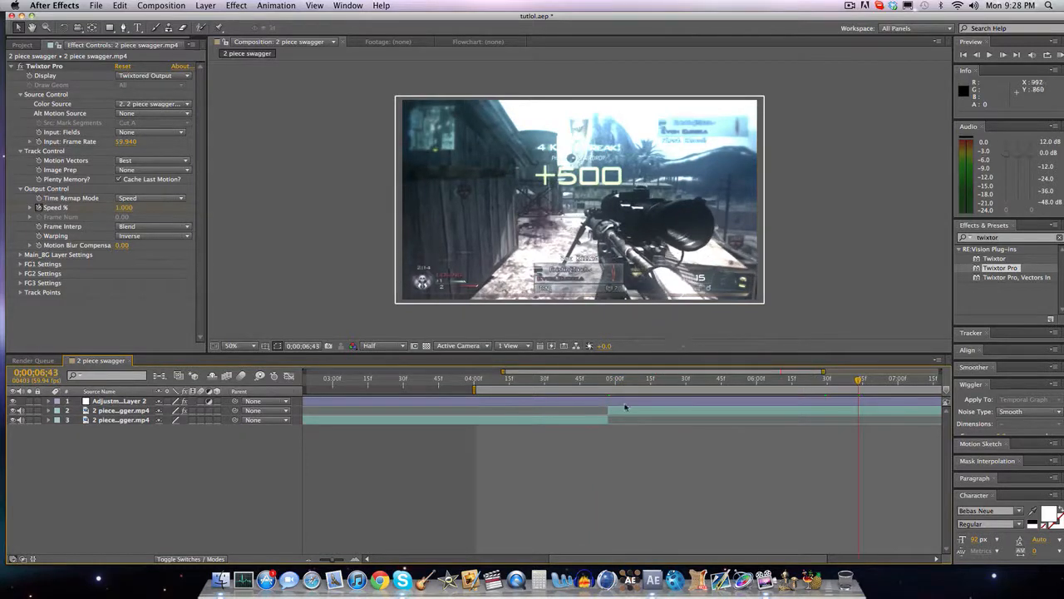
{"action": "left_click", "coordinate": [610, 381]}
{"action": "mouse_move", "coordinate": [609, 380]}
{"action": "left_mouse_down"}
{"action": "mouse_move", "coordinate": [765, 380]}
{"action": "mouse_move", "coordinate": [601, 385]}
{"action": "mouse_move", "coordinate": [608, 381]}
{"action": "left_mouse_up"}
{"action": "left_click", "coordinate": [23, 45]}
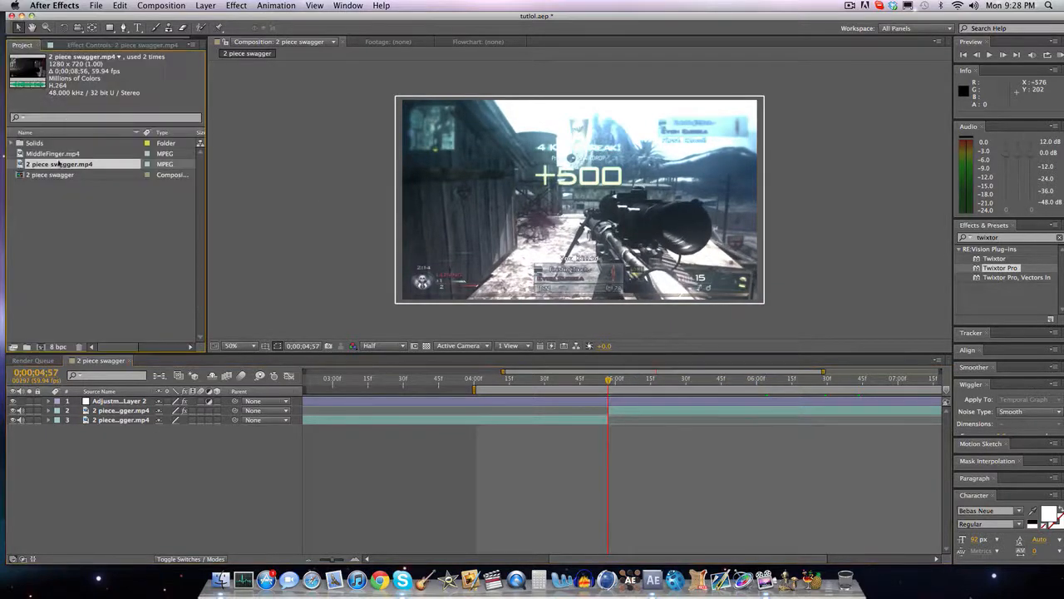
{"action": "left_click", "coordinate": [52, 155]}
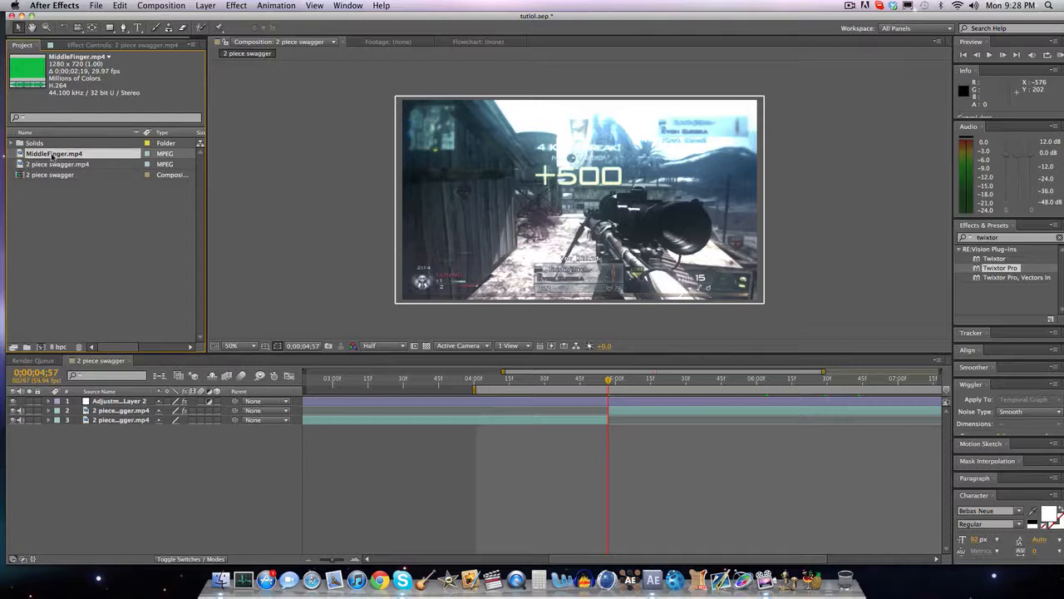
{"action": "left_click_drag", "start_coordinate": [256, 377], "coordinate": [610, 408]}
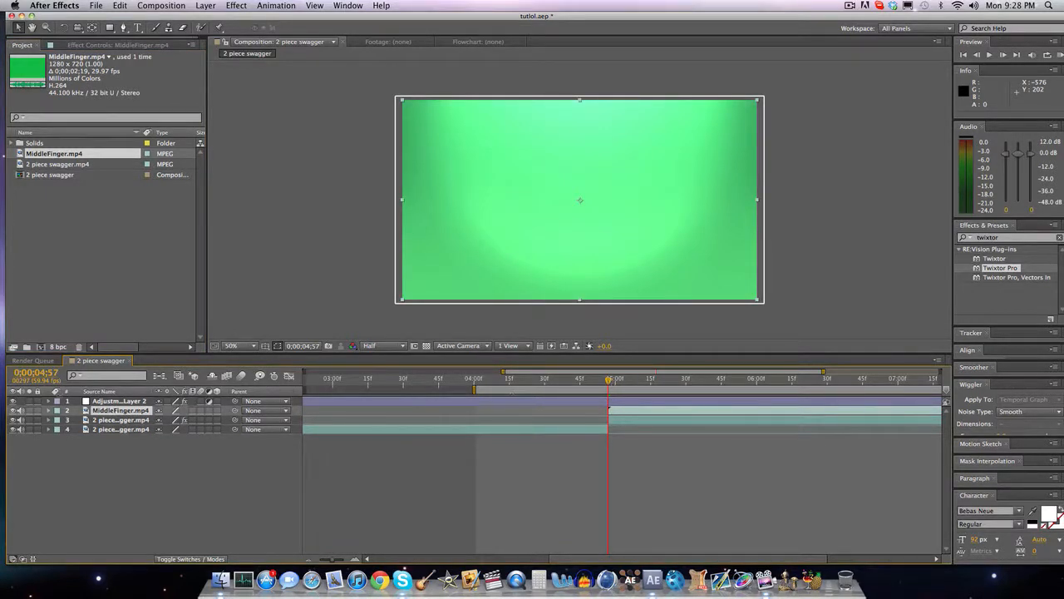
Step: Hide Adjustment Layer 2 and move to 0;00;06;06, where the hand shows against the green screen
{"action": "left_click", "coordinate": [12, 401]}
{"action": "left_click", "coordinate": [651, 379]}
{"action": "left_click_drag", "start_coordinate": [651, 379], "coordinate": [771, 379]}
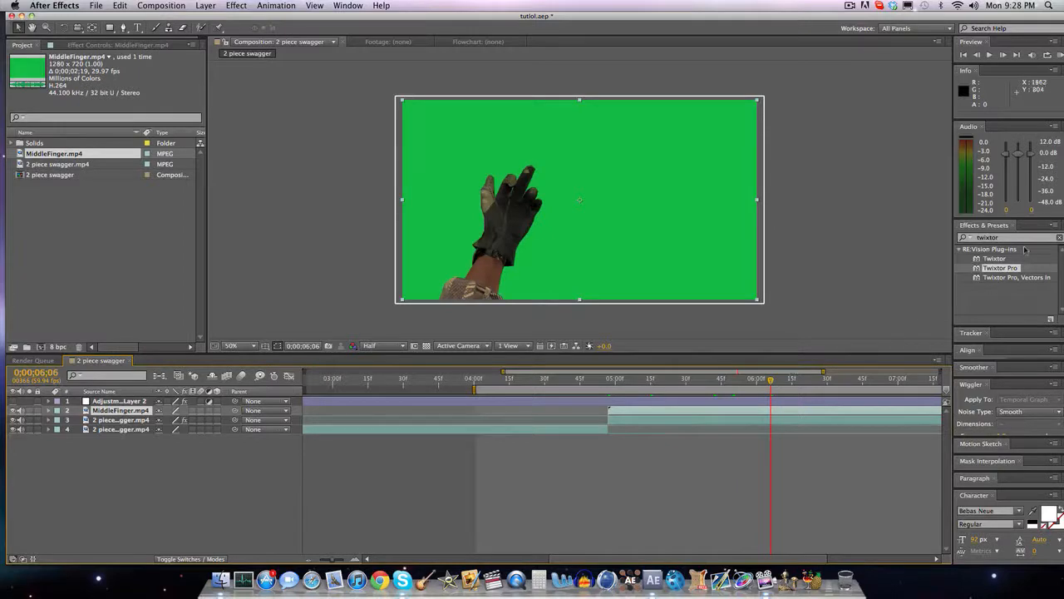
Step: Try keying out the green background of MiddleFinger.mp4 with Color Key at a Color Tolerance of 125, and remove the effect
{"action": "double_click", "coordinate": [1023, 240]}
{"action": "type", "text": "color key"}
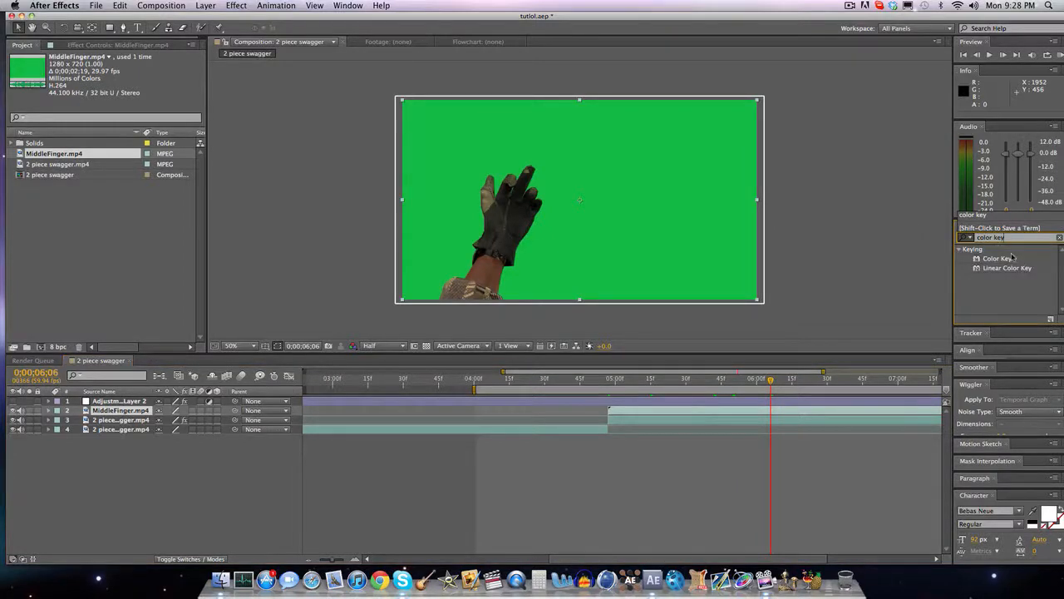
{"action": "left_click_drag", "start_coordinate": [998, 259], "coordinate": [732, 410]}
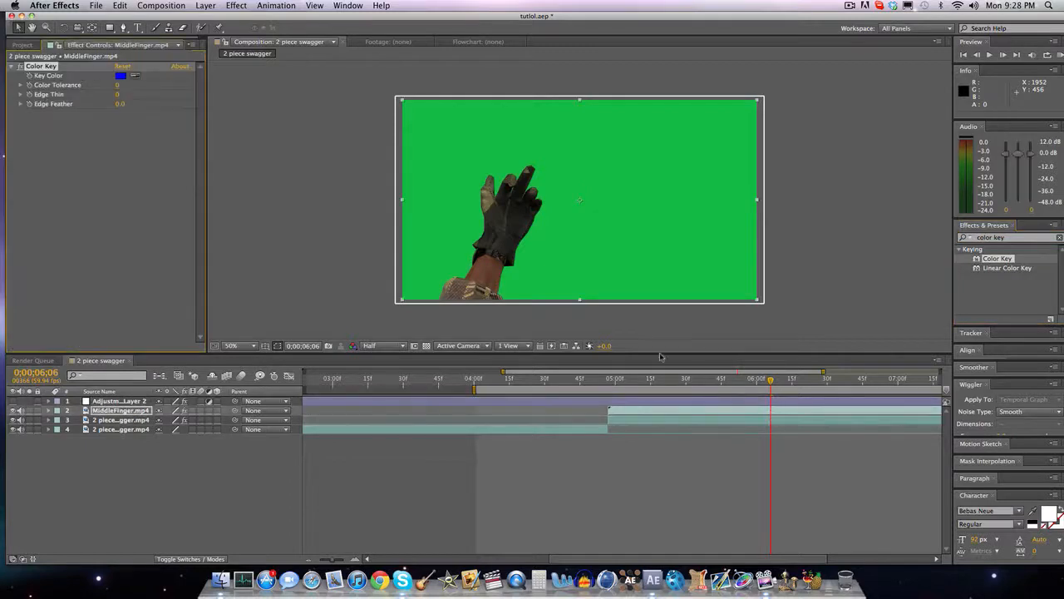
{"action": "left_click", "coordinate": [135, 77]}
{"action": "left_click", "coordinate": [406, 162]}
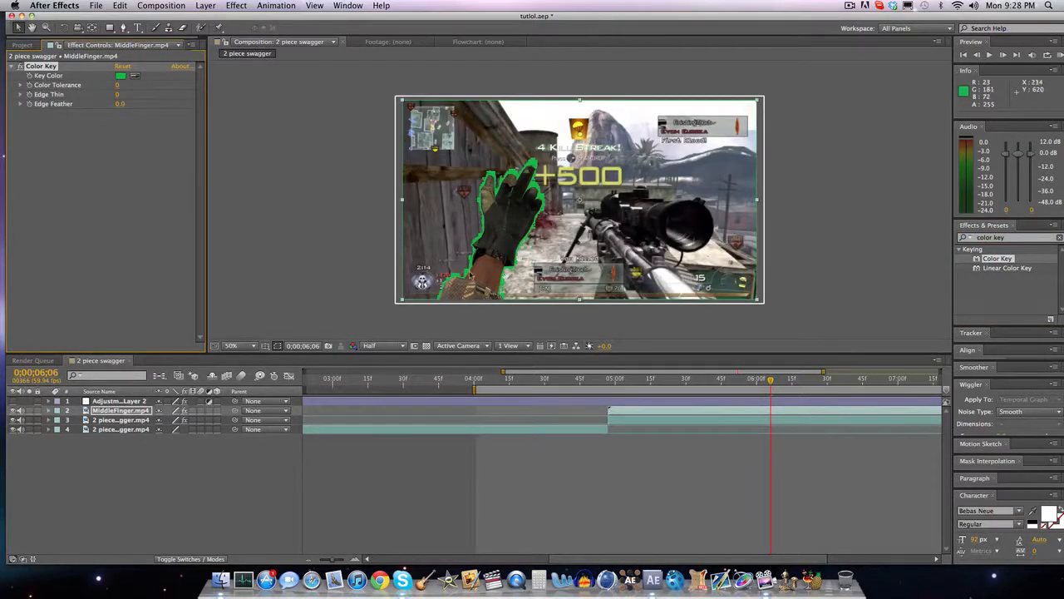
{"action": "mouse_move", "coordinate": [139, 88]}
{"action": "left_mouse_down"}
{"action": "mouse_move", "coordinate": [122, 90]}
{"action": "mouse_move", "coordinate": [139, 87]}
{"action": "left_mouse_up"}
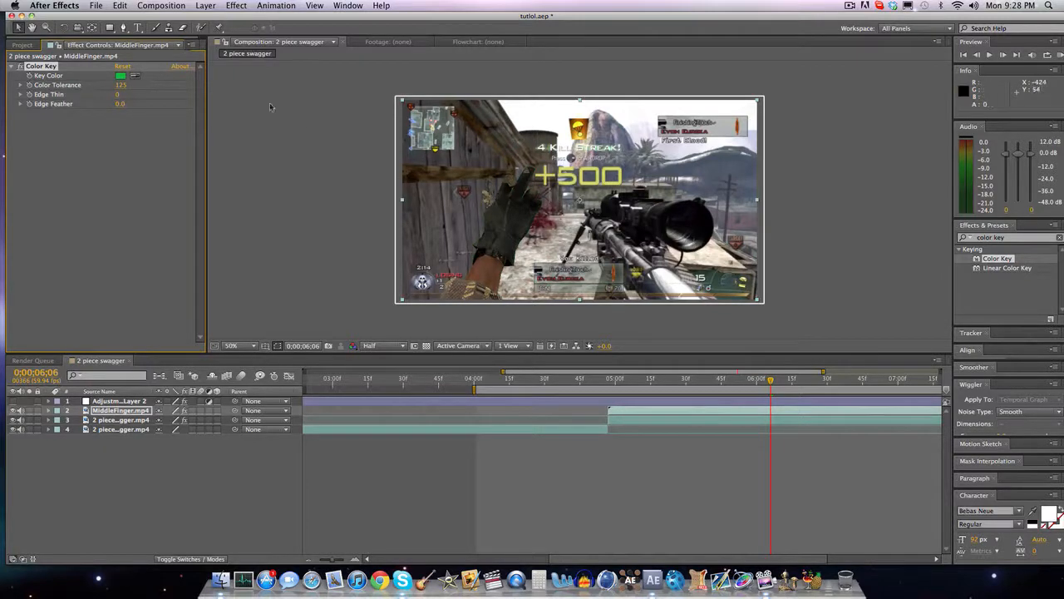
{"action": "key", "text": "Delete"}
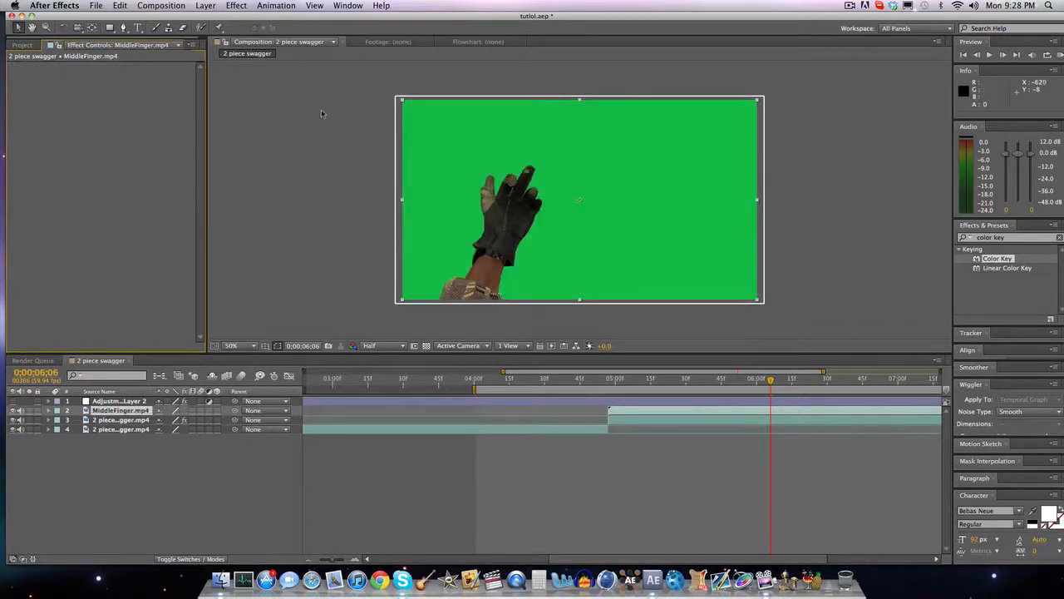
Step: Search the effects for keylight in place of color key
{"action": "left_click_drag", "start_coordinate": [1016, 239], "coordinate": [895, 223]}
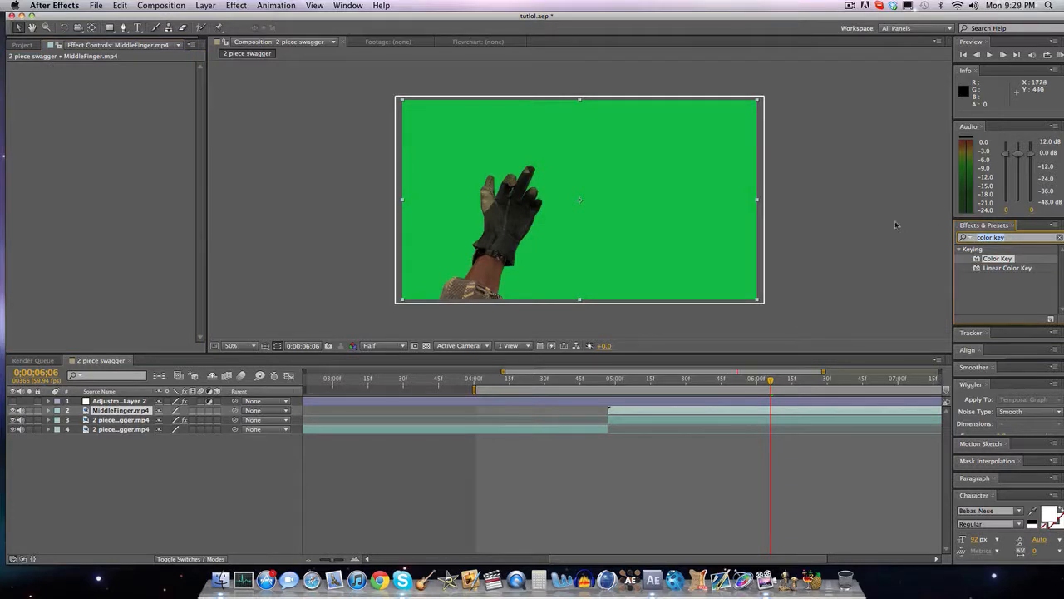
{"action": "key", "text": "BackSpace"}
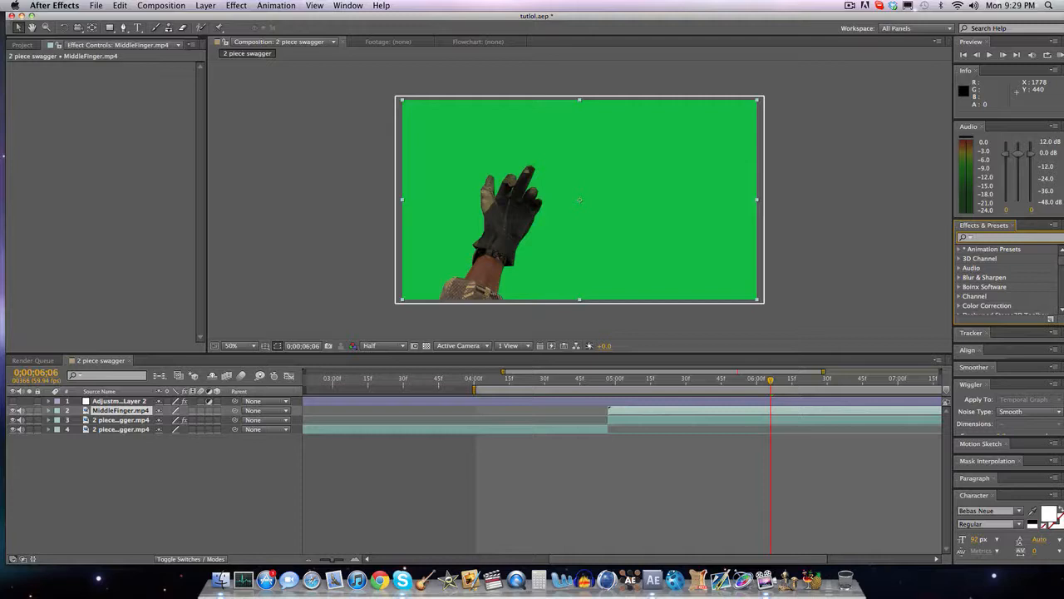
{"action": "type", "text": "keylight"}
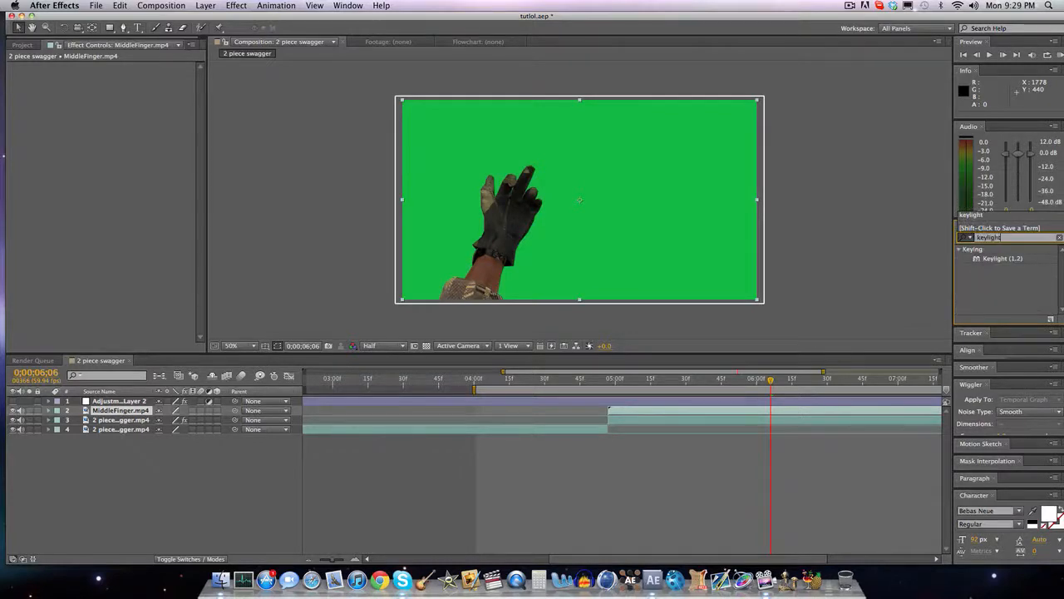
{"action": "left_click_drag", "start_coordinate": [1019, 260], "coordinate": [757, 408]}
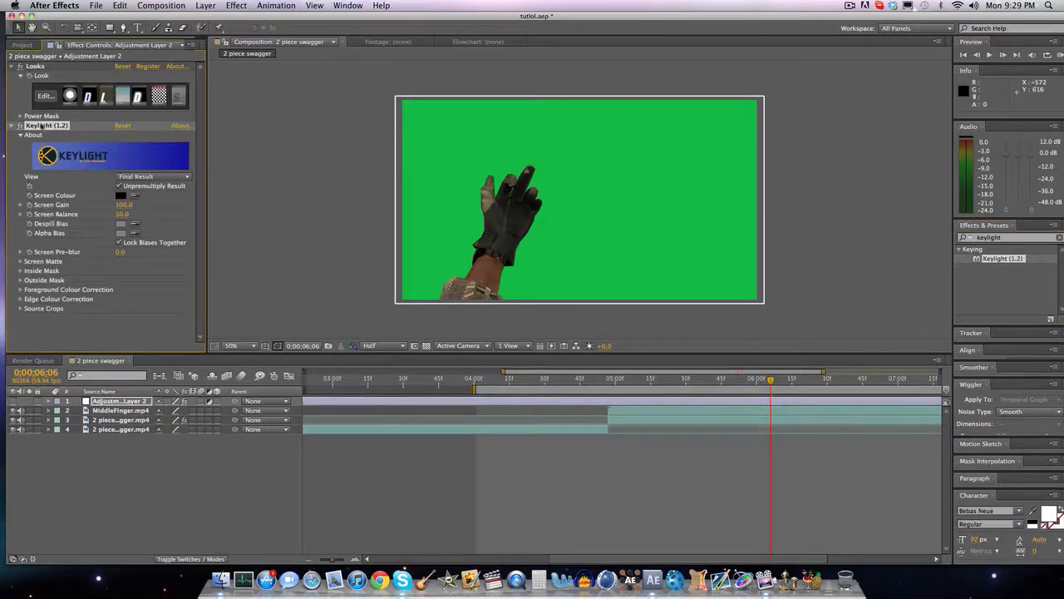
{"action": "left_click", "coordinate": [45, 131]}
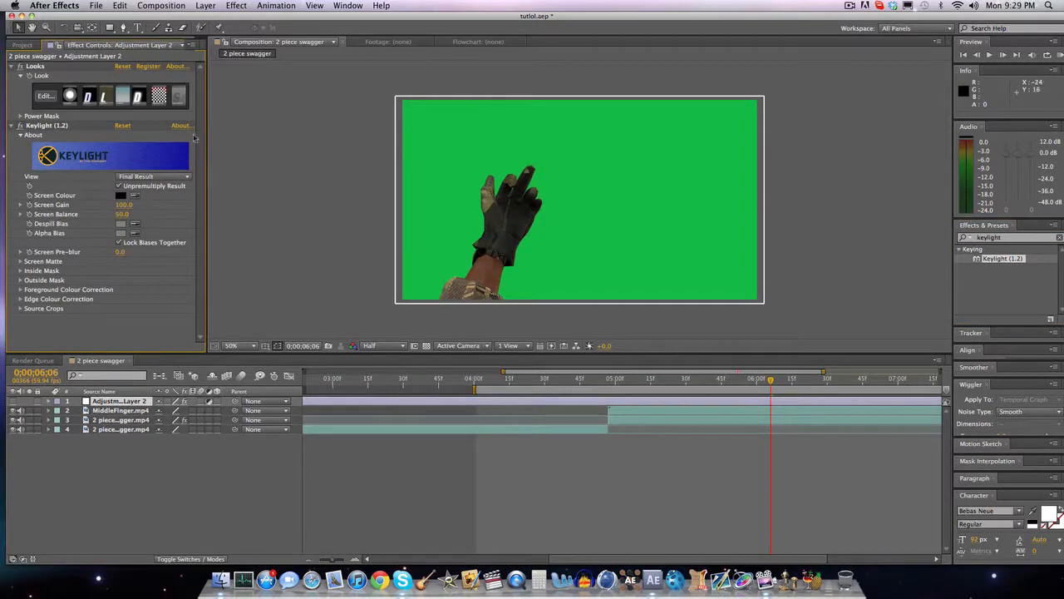
{"action": "left_click", "coordinate": [50, 127]}
{"action": "key", "text": "Delete"}
Step: Apply Keylight (1.2) to MiddleFinger.mp4 and sample the green background as its Screen Colour
{"action": "left_click_drag", "start_coordinate": [1022, 259], "coordinate": [801, 408]}
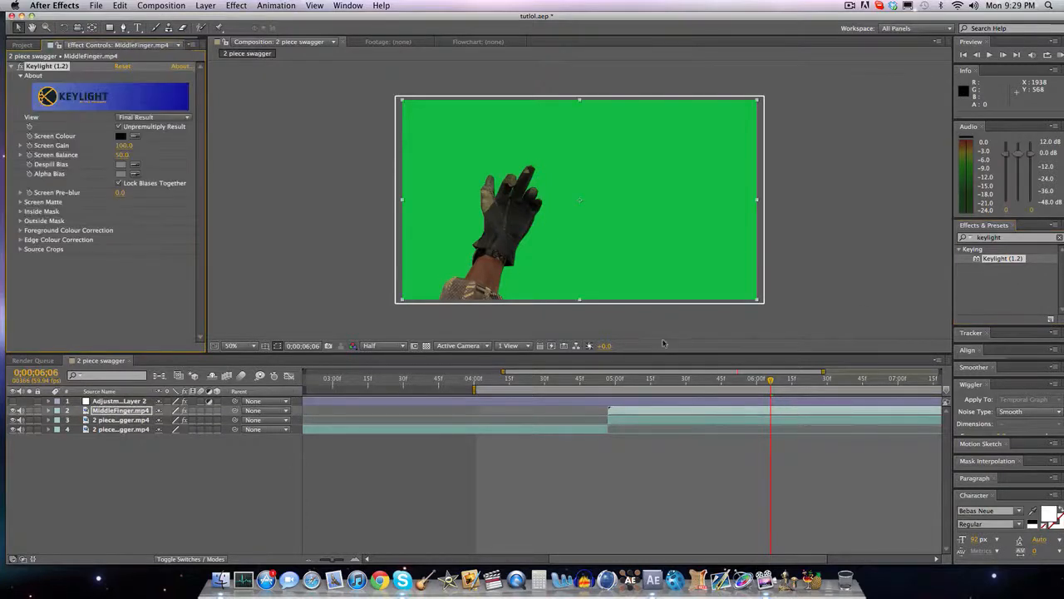
{"action": "left_click", "coordinate": [135, 135]}
{"action": "left_click", "coordinate": [470, 146]}
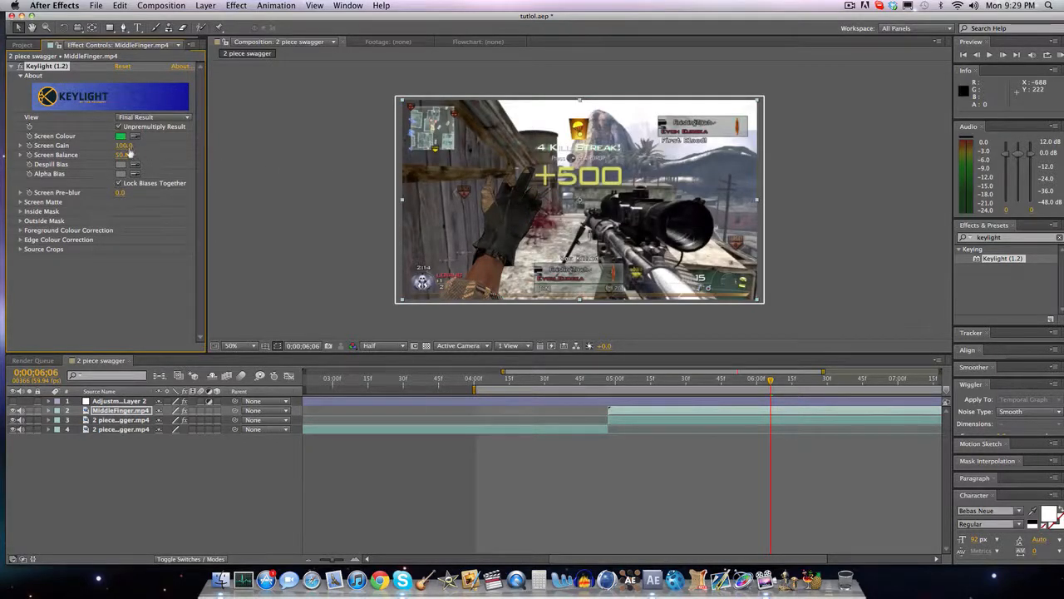
Step: Try Keylight Screen Gain values of 193 and 120 while inspecting the hand closely, and set it back to 100
{"action": "scroll", "coordinate": [560, 224], "scroll_direction": "up", "scroll_amount": 1}
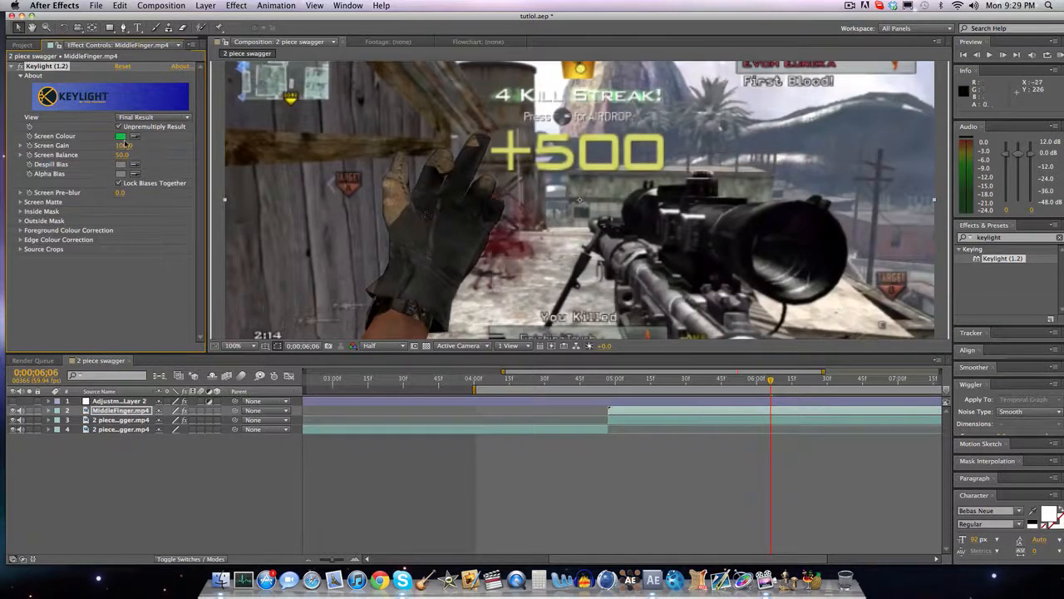
{"action": "left_click_drag", "start_coordinate": [125, 146], "coordinate": [176, 148]}
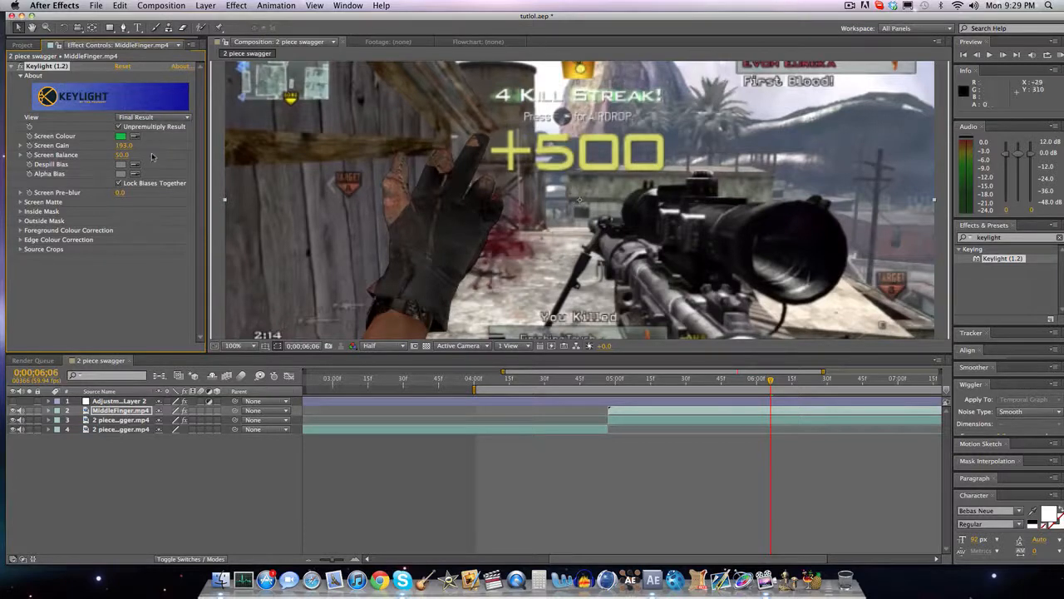
{"action": "left_click", "coordinate": [124, 145]}
{"action": "type", "text": "120"}
{"action": "key", "text": "Return"}
{"action": "left_click", "coordinate": [124, 146]}
{"action": "type", "text": "100"}
{"action": "key", "text": "Return"}
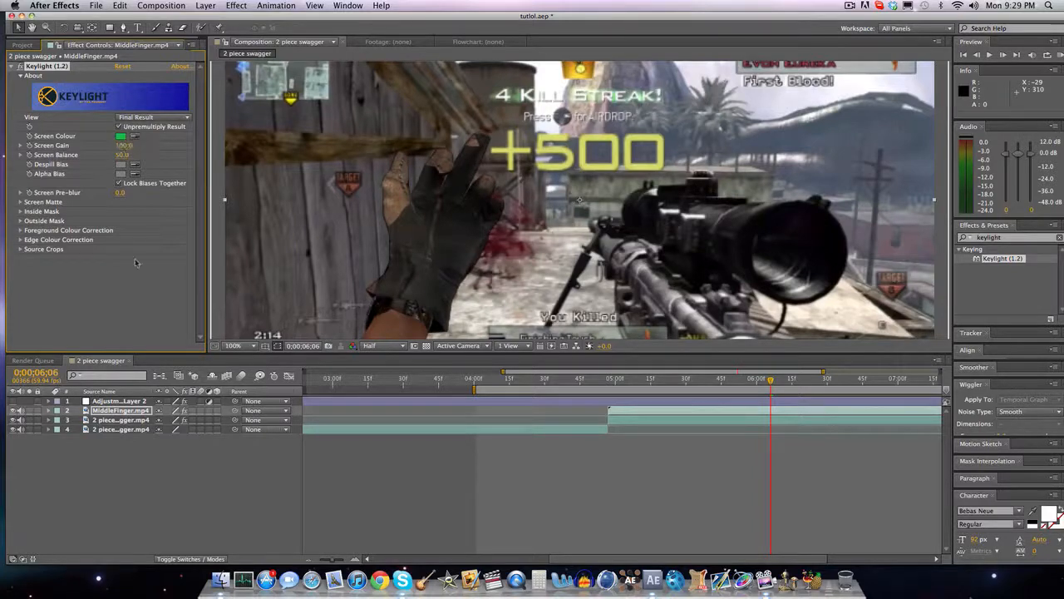
{"action": "left_click", "coordinate": [204, 475]}
{"action": "left_click", "coordinate": [157, 326]}
{"action": "scroll", "coordinate": [275, 207], "scroll_direction": "down", "scroll_amount": 1}
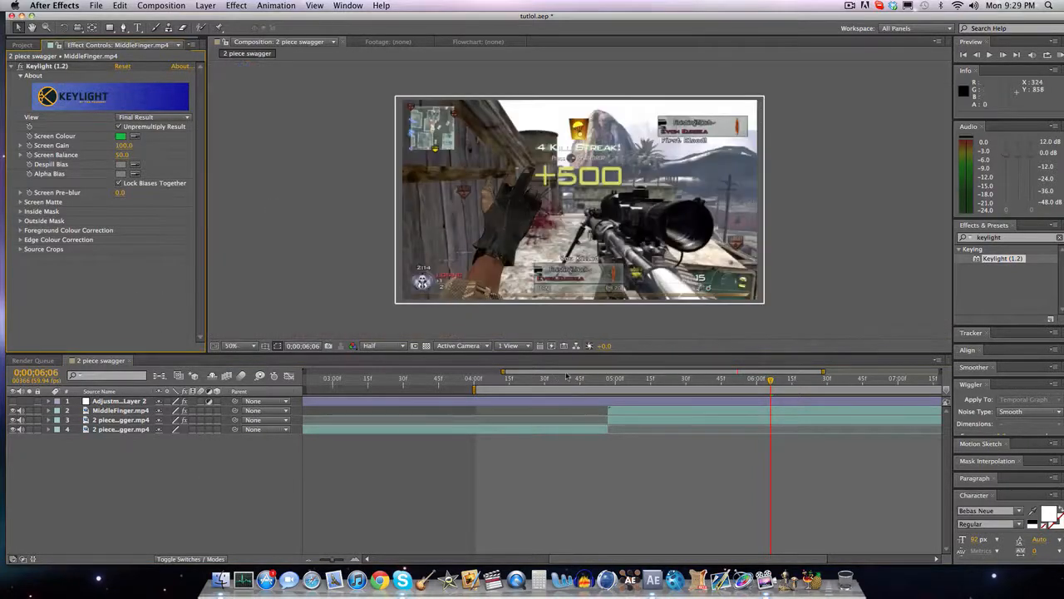
Step: At 0;00;06;12, shift the MiddleFinger.mp4 layer slightly to the left within the composition frame
{"action": "left_click", "coordinate": [757, 412]}
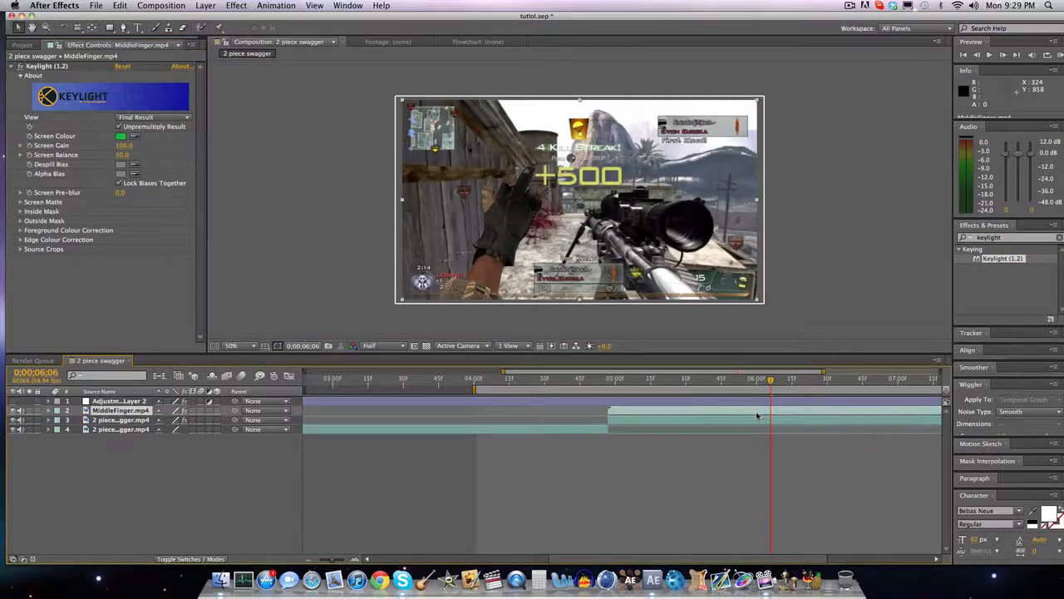
{"action": "left_click_drag", "start_coordinate": [775, 383], "coordinate": [787, 382]}
{"action": "left_click_drag", "start_coordinate": [511, 244], "coordinate": [493, 247]}
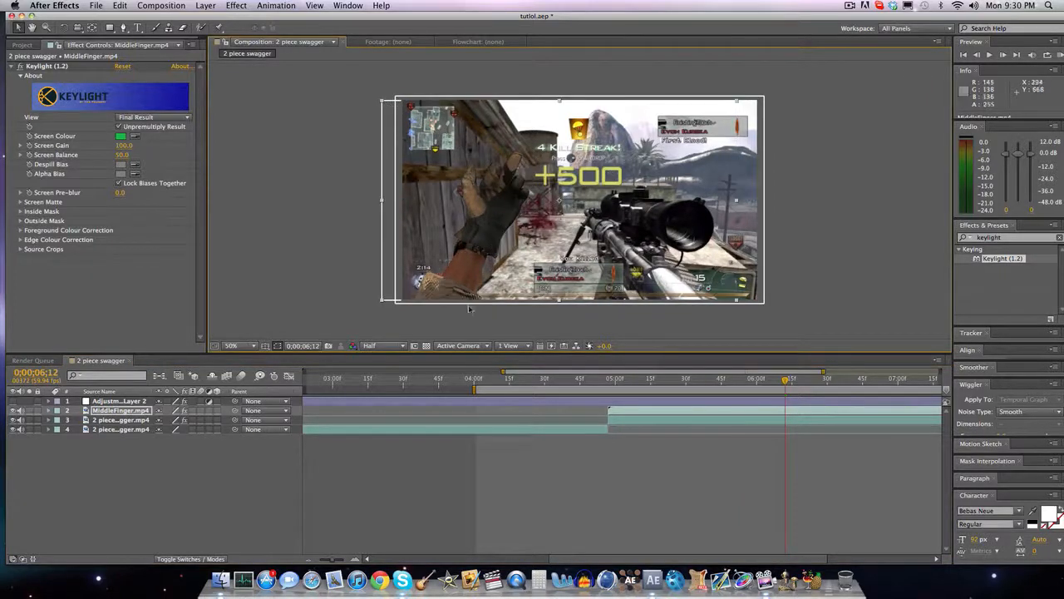
Step: Slide MiddleFinger.mp4 earlier to start at about 0;00;04;19, and scrub from the split to 0;00;07;00 to check the hand's timing
{"action": "left_click", "coordinate": [532, 469]}
{"action": "left_click_drag", "start_coordinate": [785, 382], "coordinate": [549, 411]}
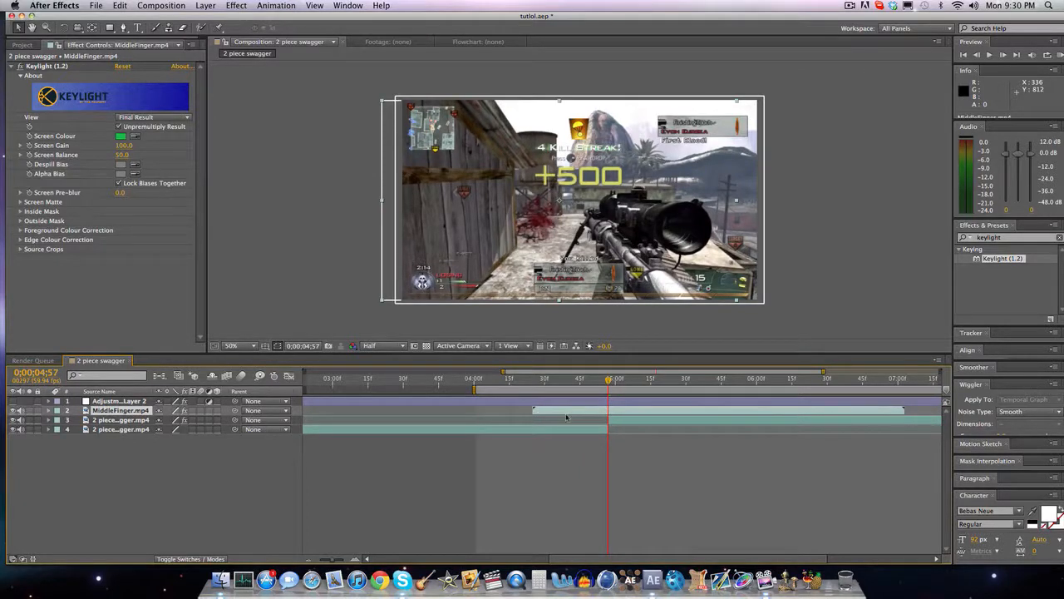
{"action": "left_click_drag", "start_coordinate": [531, 414], "coordinate": [553, 414]}
{"action": "left_click_drag", "start_coordinate": [610, 379], "coordinate": [898, 379]}
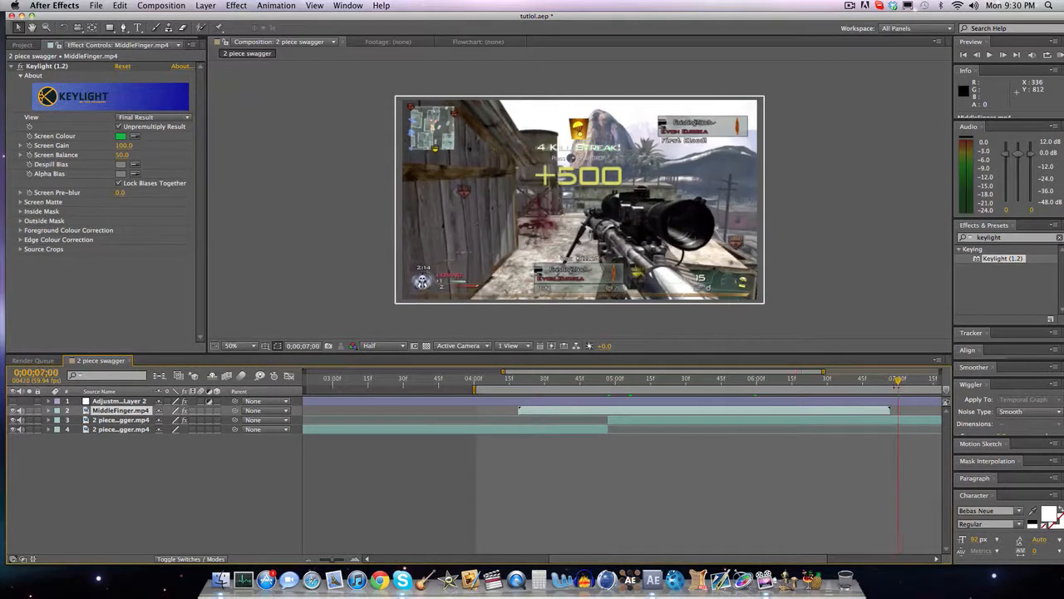
Step: Enable time remapping on MiddleFinger.mp4 and add Time Remap keyframes at 0;00;06;00 and at the split point, 0;00;04;57
{"action": "left_click_drag", "start_coordinate": [898, 381], "coordinate": [758, 390]}
{"action": "left_click", "coordinate": [1003, 54]}
{"action": "left_click", "coordinate": [977, 54]}
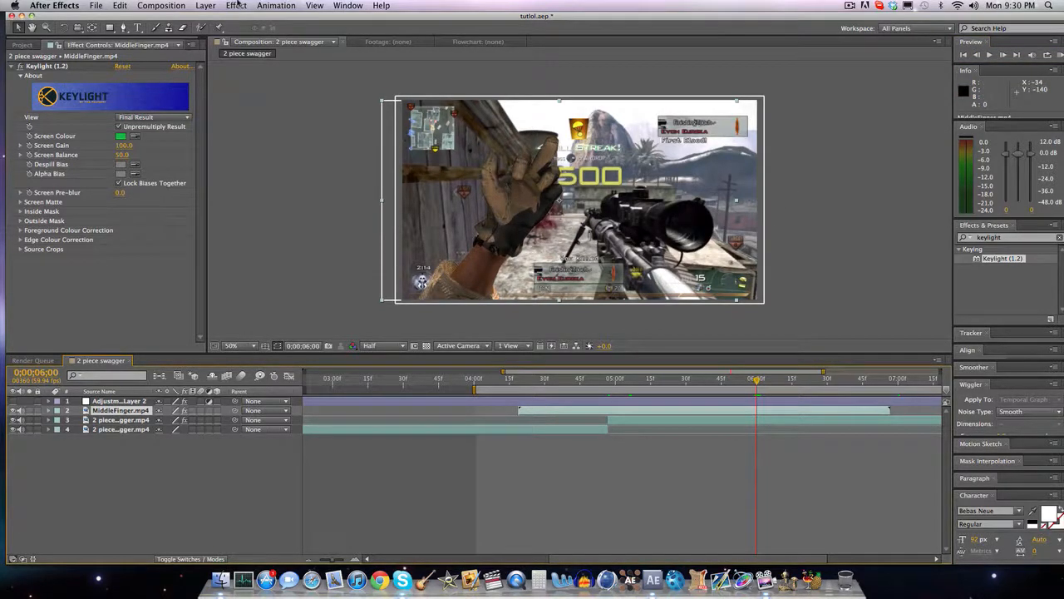
{"action": "left_click", "coordinate": [200, 5]}
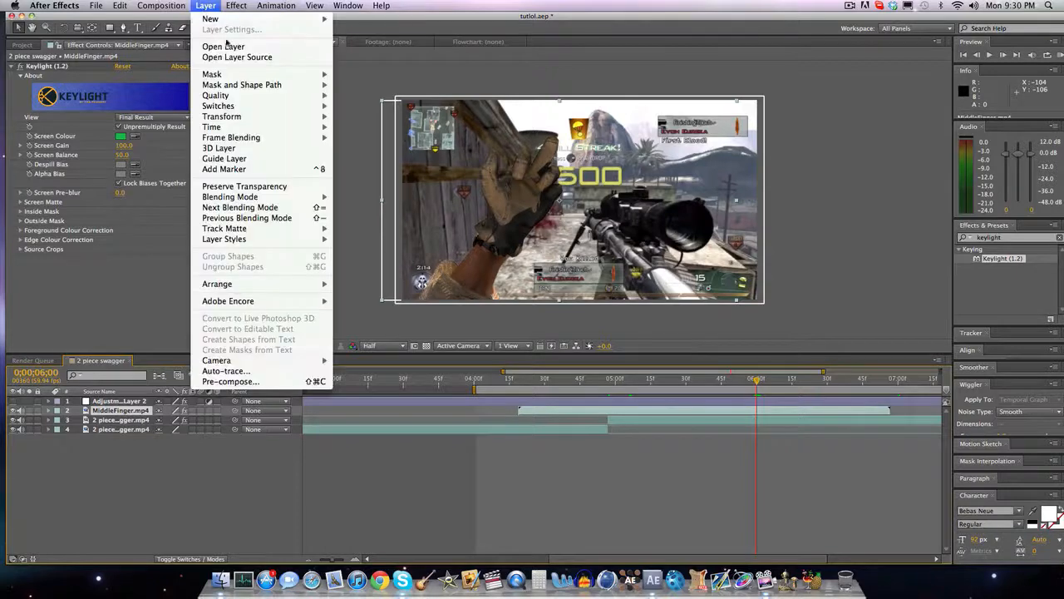
{"action": "mouse_move", "coordinate": [320, 127]}
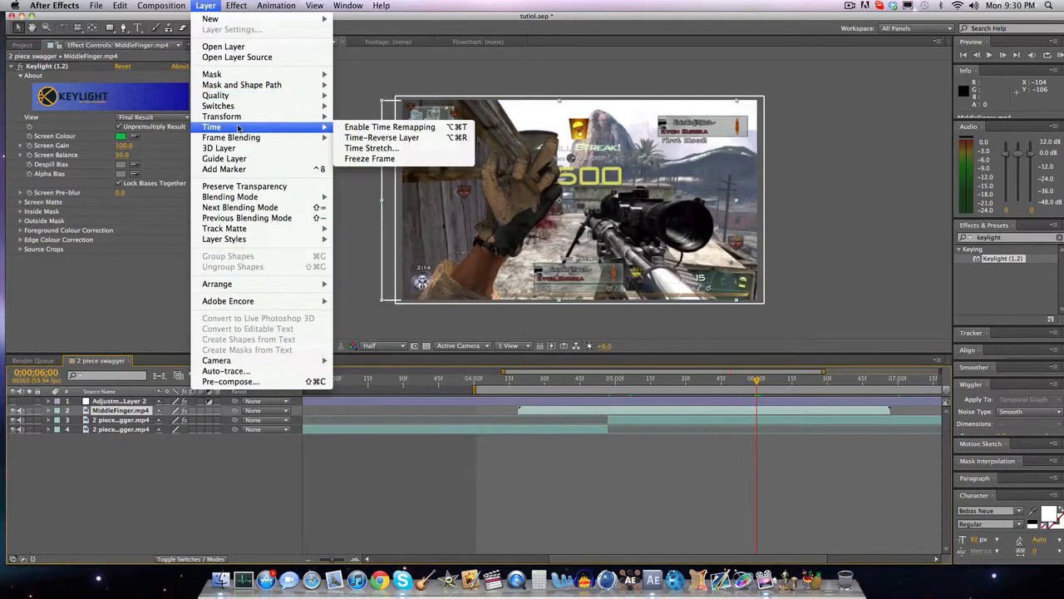
{"action": "left_click", "coordinate": [378, 129]}
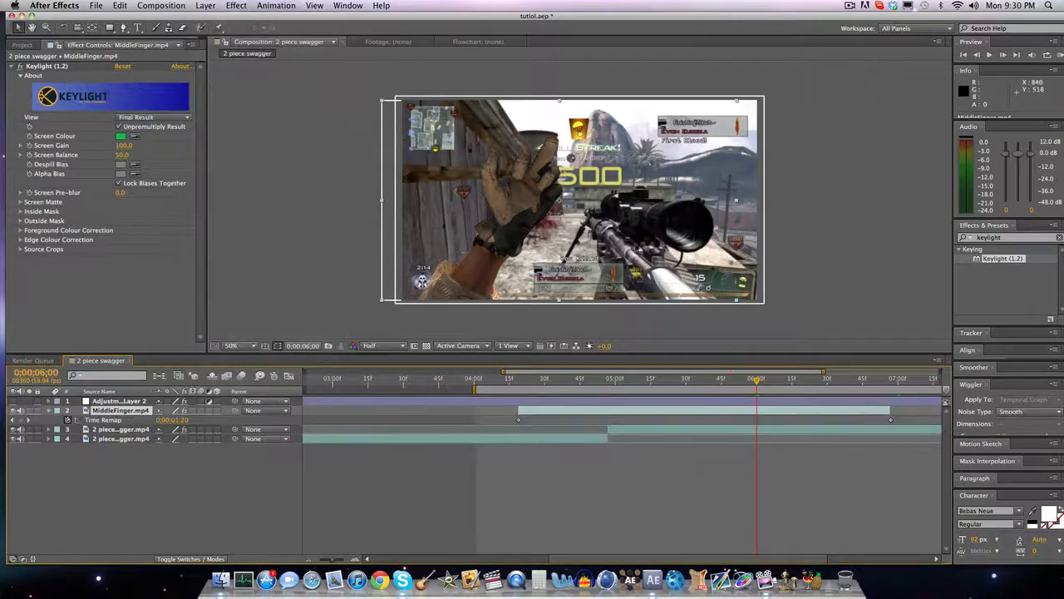
{"action": "left_click", "coordinate": [23, 419]}
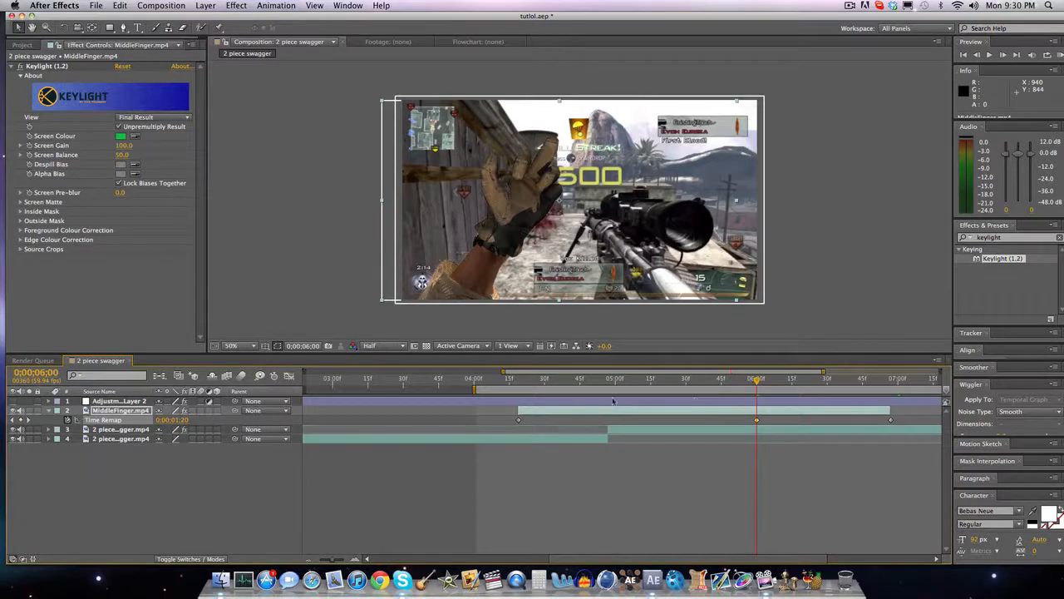
{"action": "left_click_drag", "start_coordinate": [602, 381], "coordinate": [609, 381]}
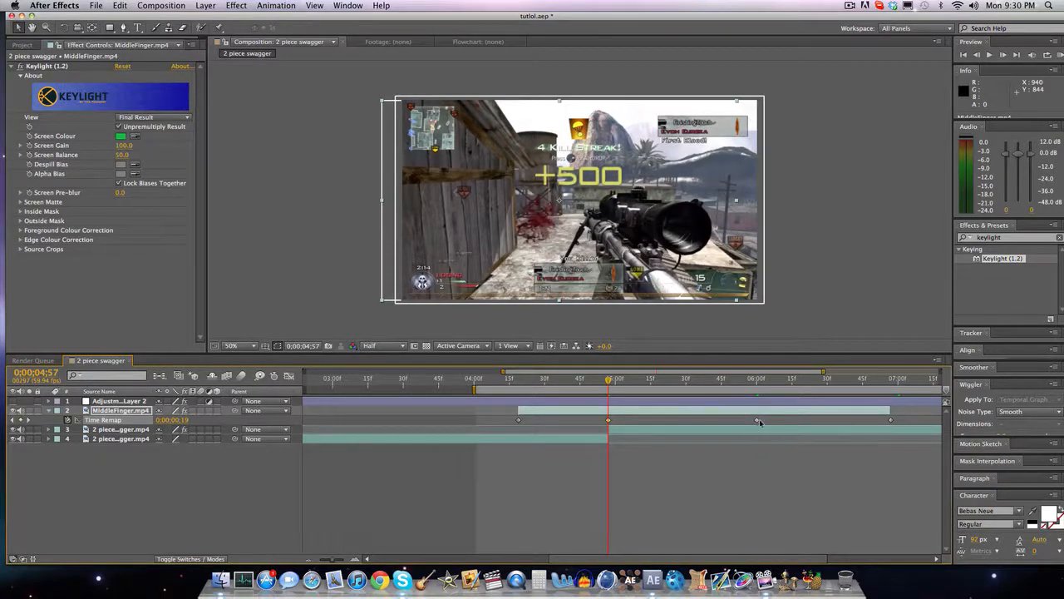
Step: Move the last two Time Remap keyframes of MiddleFinger.mp4 earlier, to about 0;00;05;14 and 0;00;06;00
{"action": "left_click_drag", "start_coordinate": [890, 422], "coordinate": [783, 422]}
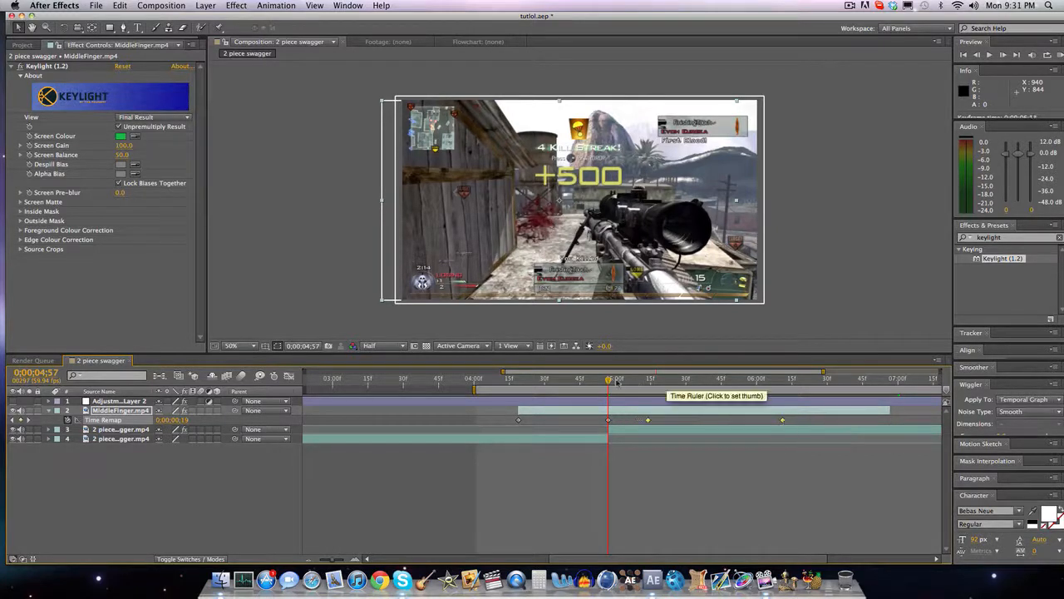
{"action": "left_click_drag", "start_coordinate": [608, 380], "coordinate": [757, 385]}
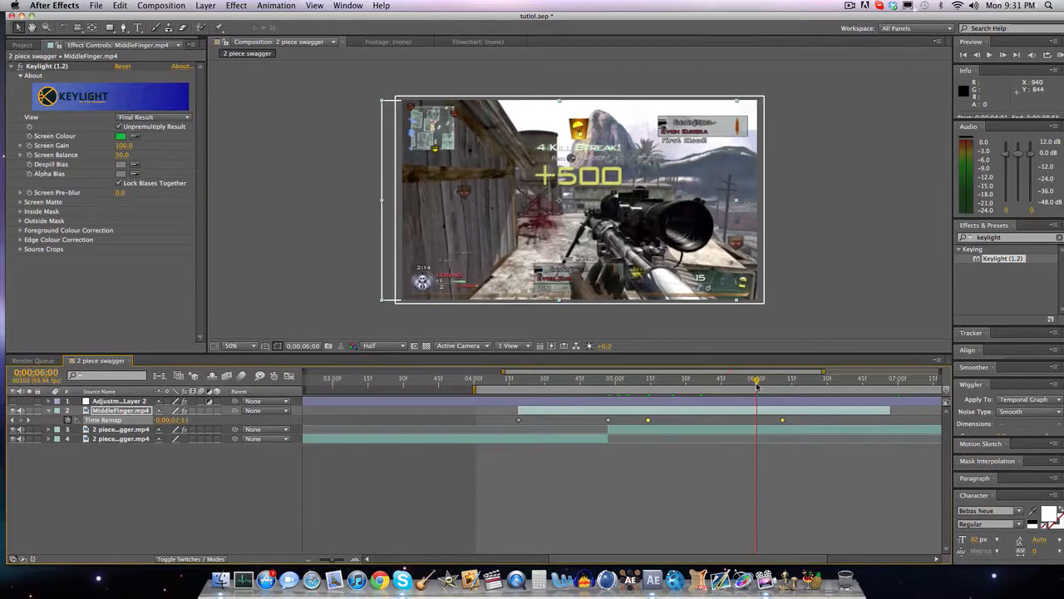
{"action": "left_click", "coordinate": [785, 421]}
{"action": "left_click_drag", "start_coordinate": [784, 422], "coordinate": [759, 428]}
Step: RAM preview the remapped hand, muting the audio of both 2 piece swagger.mp4 layers before replaying it
{"action": "left_click", "coordinate": [1061, 54]}
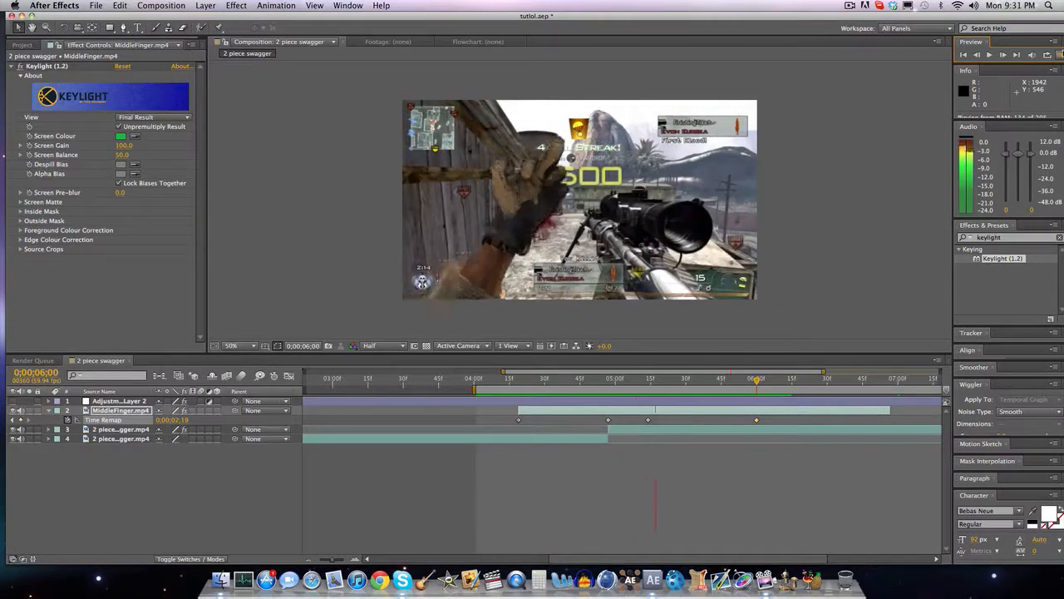
{"action": "key", "text": "space"}
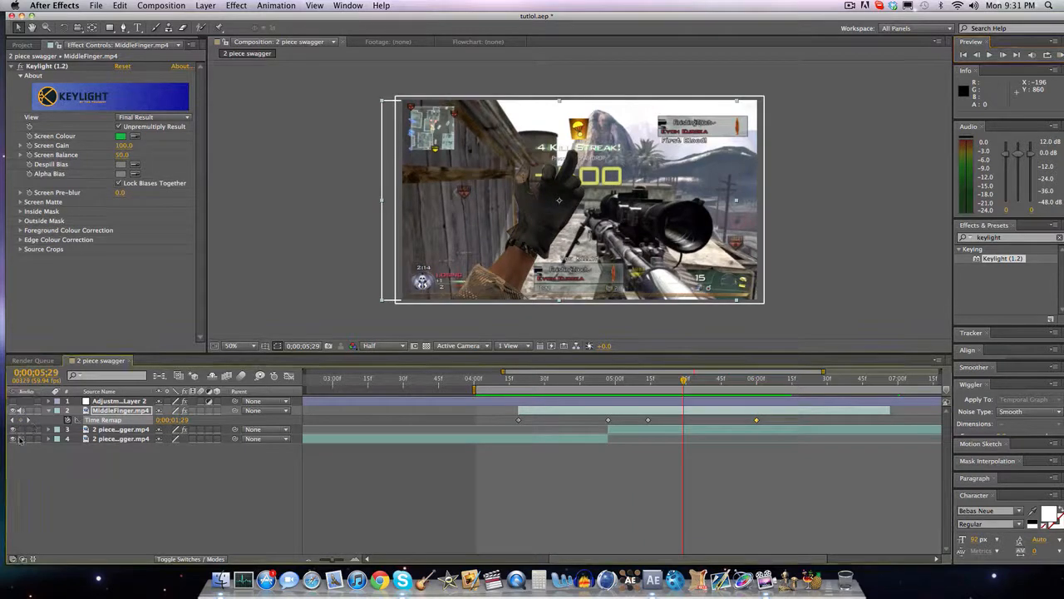
{"action": "left_click", "coordinate": [1058, 57]}
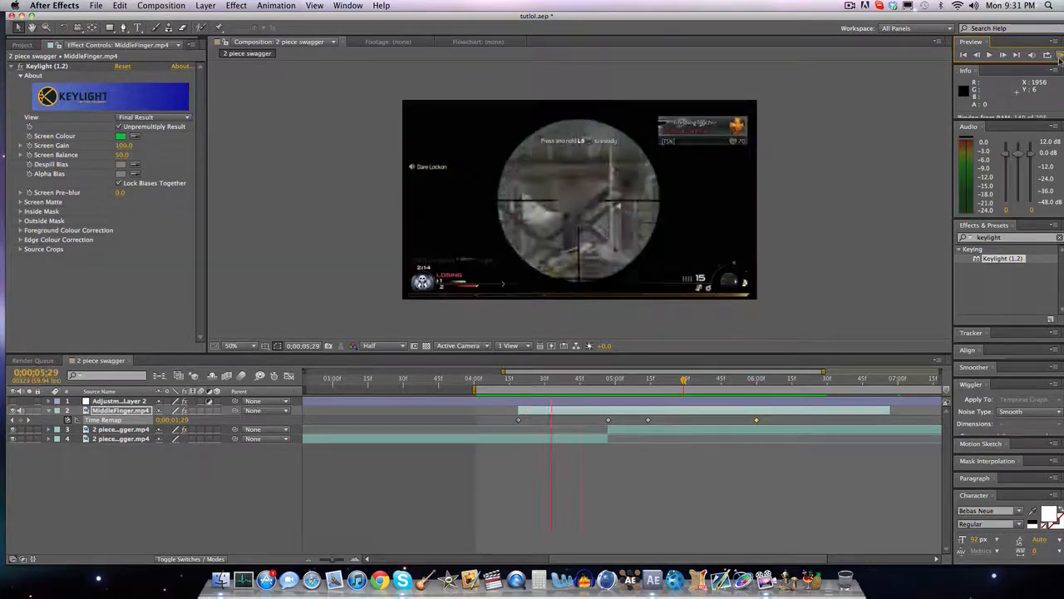
{"action": "key", "text": "space"}
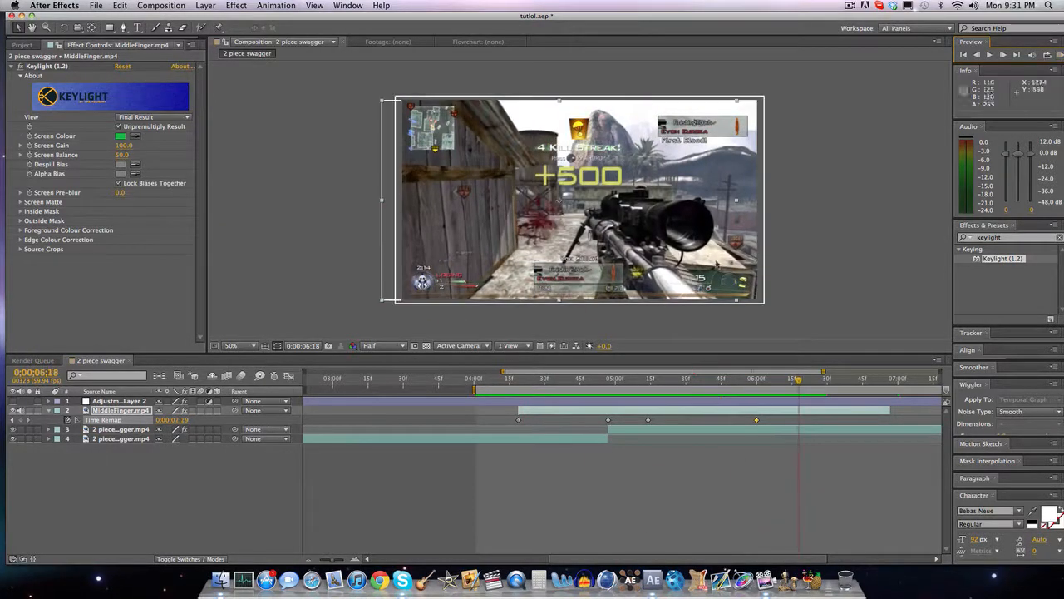
Step: Move the second-to-last Time Remap keyframe to about 0;00;05;43 and RAM preview the new hand timing
{"action": "left_click_drag", "start_coordinate": [647, 420], "coordinate": [716, 420]}
{"action": "left_click", "coordinate": [1060, 55]}
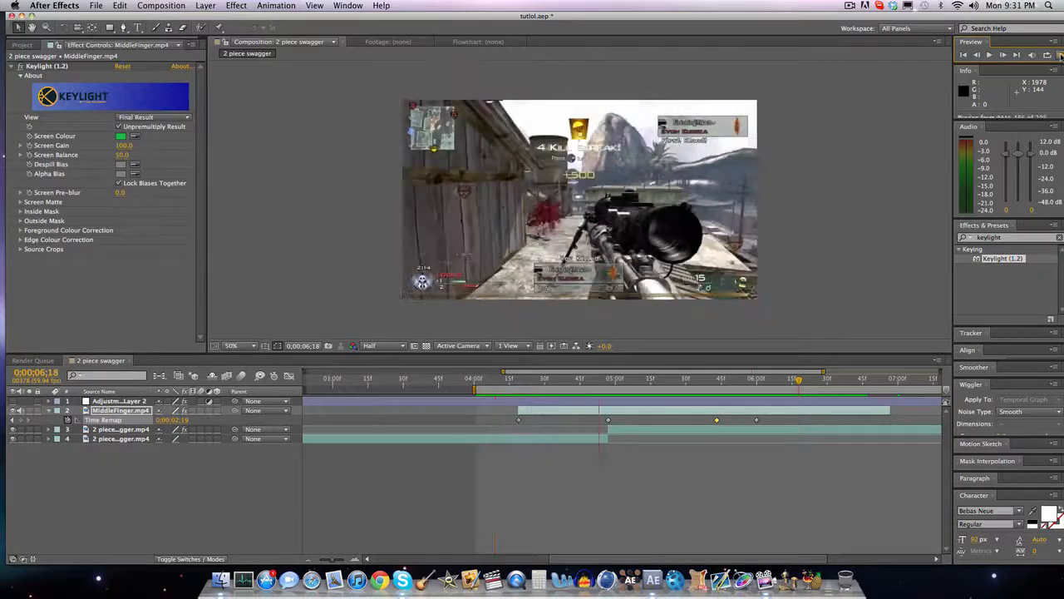
{"action": "key", "text": "space"}
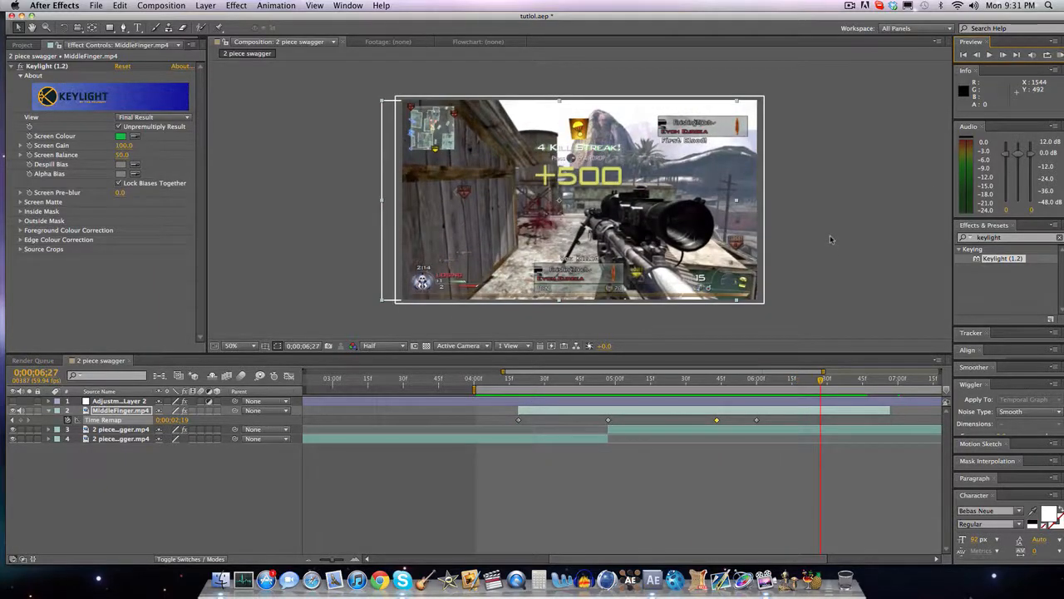
Step: Collapse the properties of MiddleFinger.mp4 and make Adjustment Layer 2 visible again
{"action": "left_click", "coordinate": [49, 410]}
{"action": "left_click", "coordinate": [98, 402]}
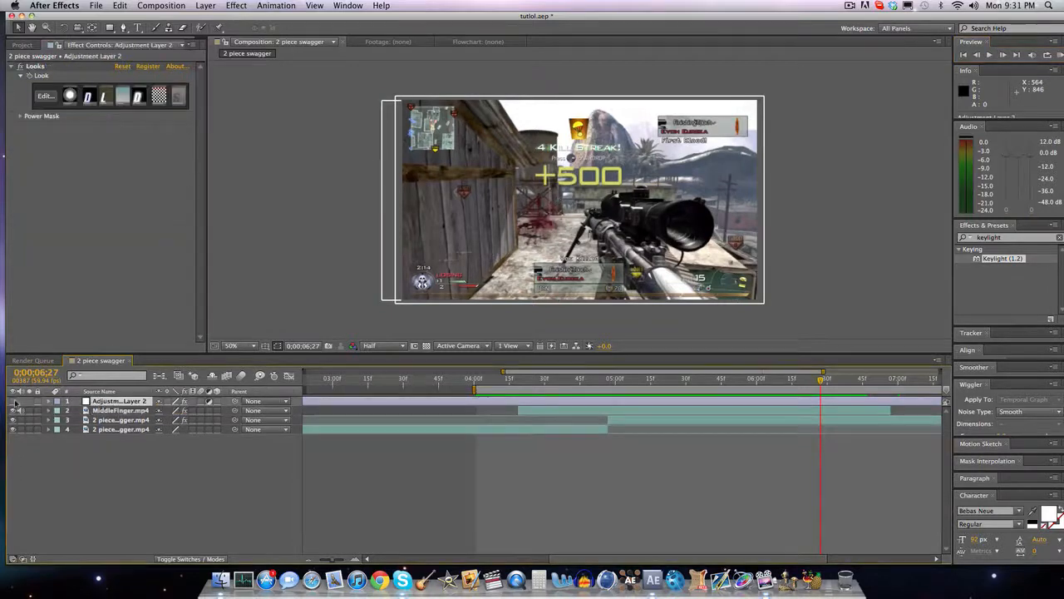
{"action": "left_click", "coordinate": [14, 400]}
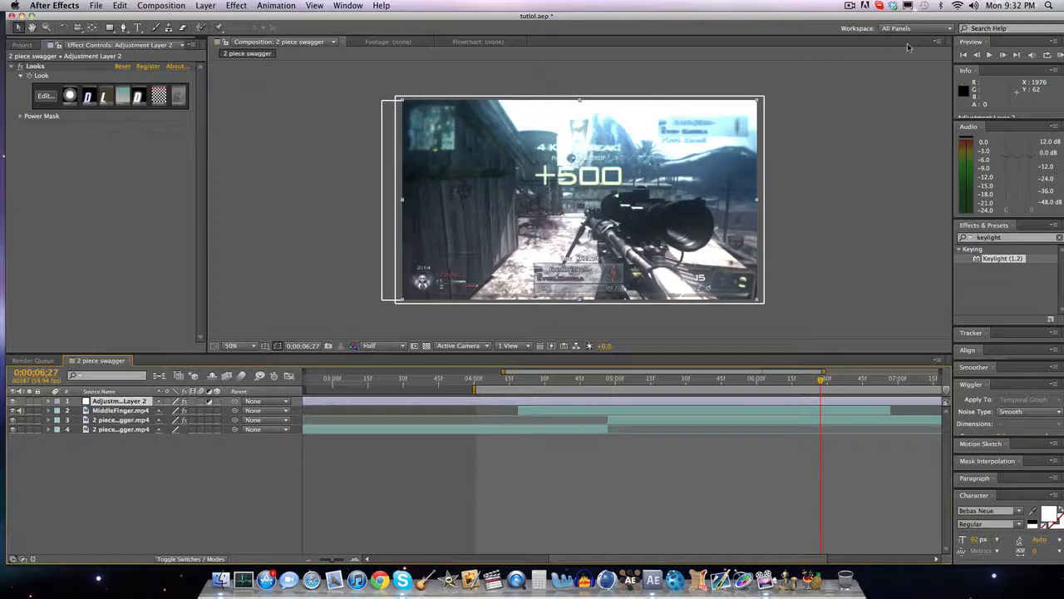
{"action": "left_click", "coordinate": [850, 6]}
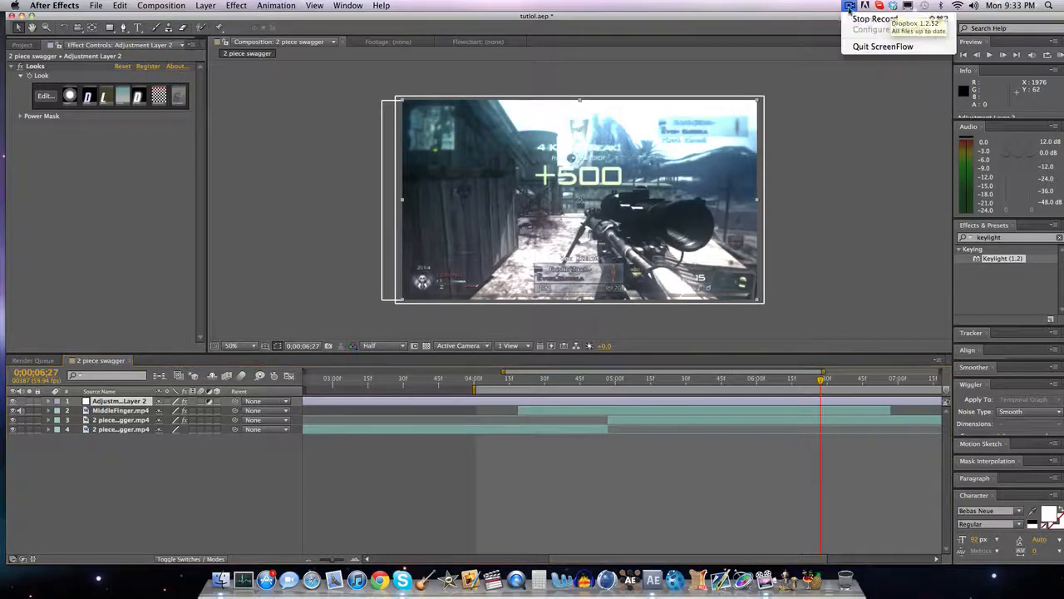